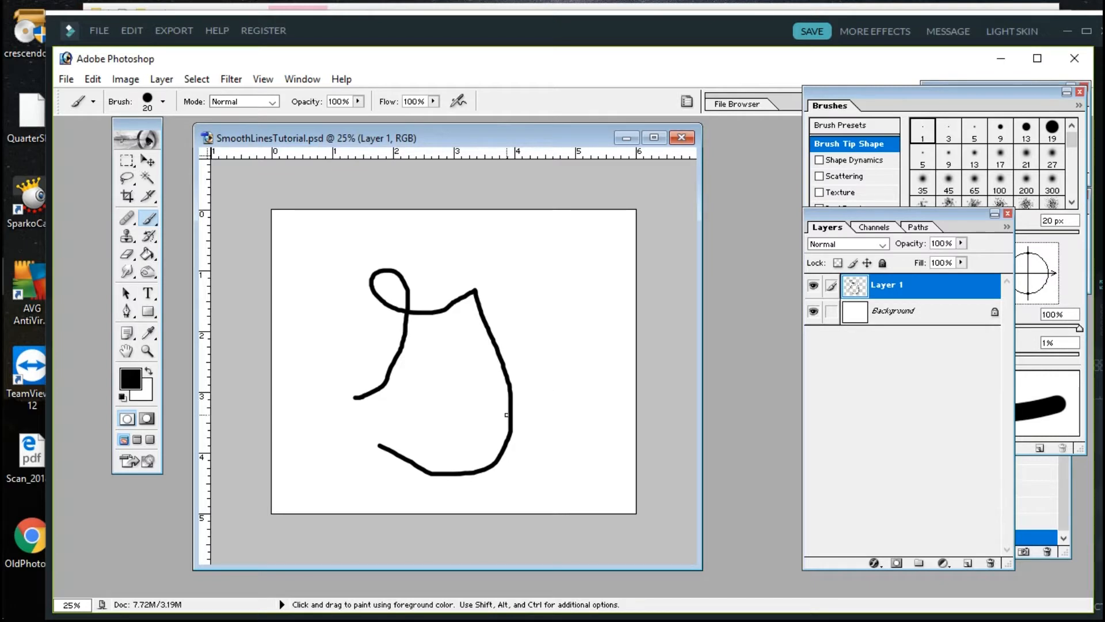
Undo the existing brush stroke and sketch a smaller freehand line with a small loop, sharp corner and hooked tail on Layer 1.
key("ctrl")
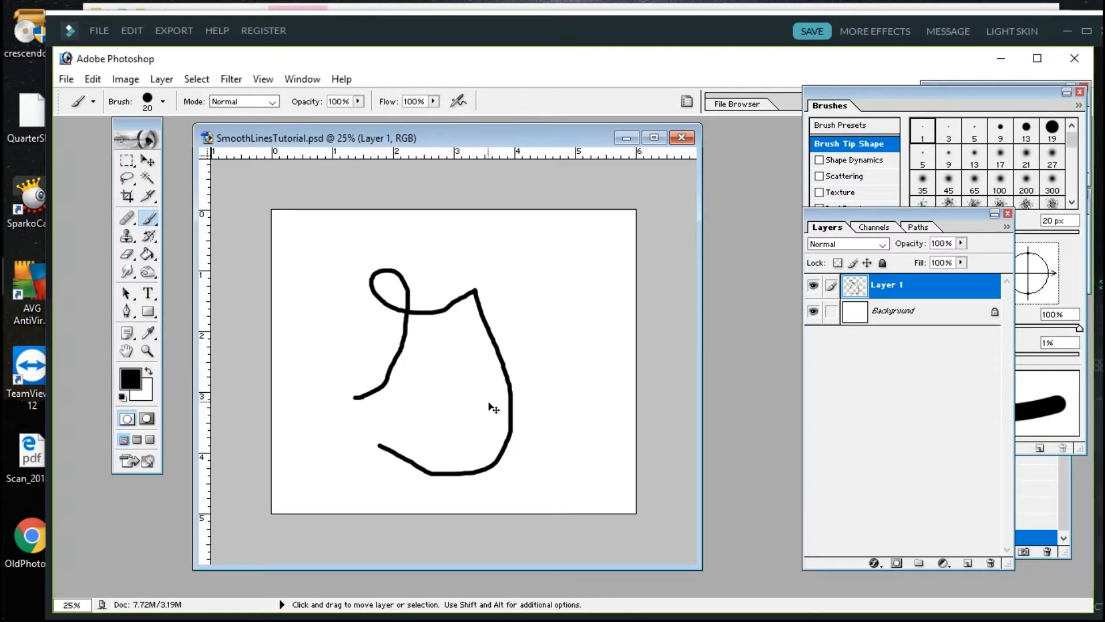
key("ctrl+z")
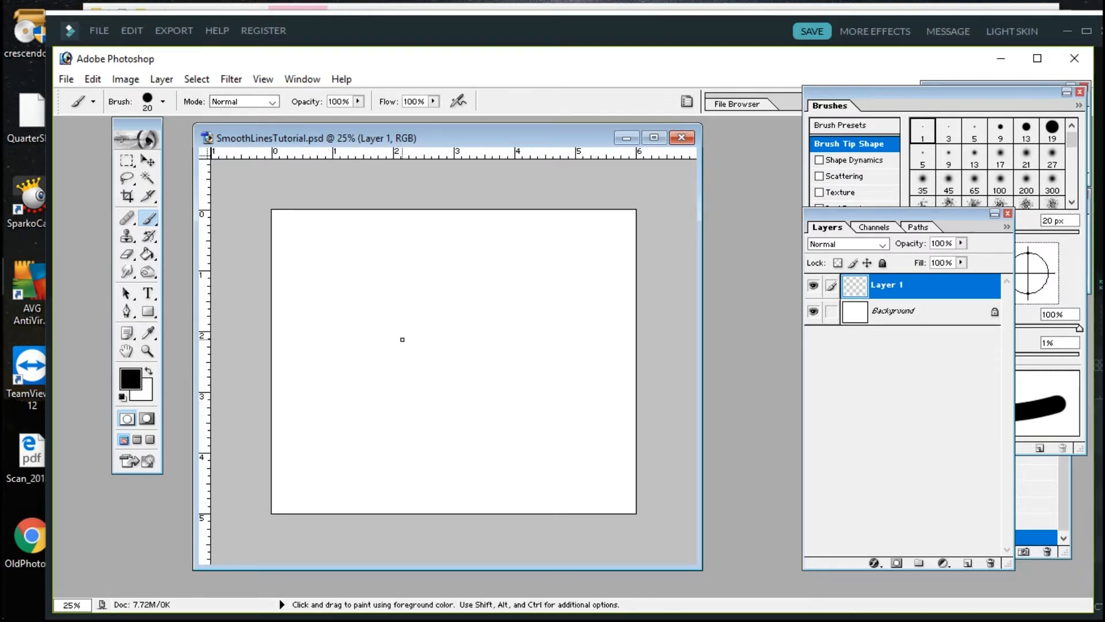
key("ctrl+equal")
mouse_move(387, 277)
left_mouse_down()
mouse_move(411, 220)
mouse_move(408, 250)
mouse_move(441, 267)
mouse_move(489, 250)
mouse_move(430, 347)
mouse_move(388, 352)
mouse_move(366, 324)
left_mouse_up()
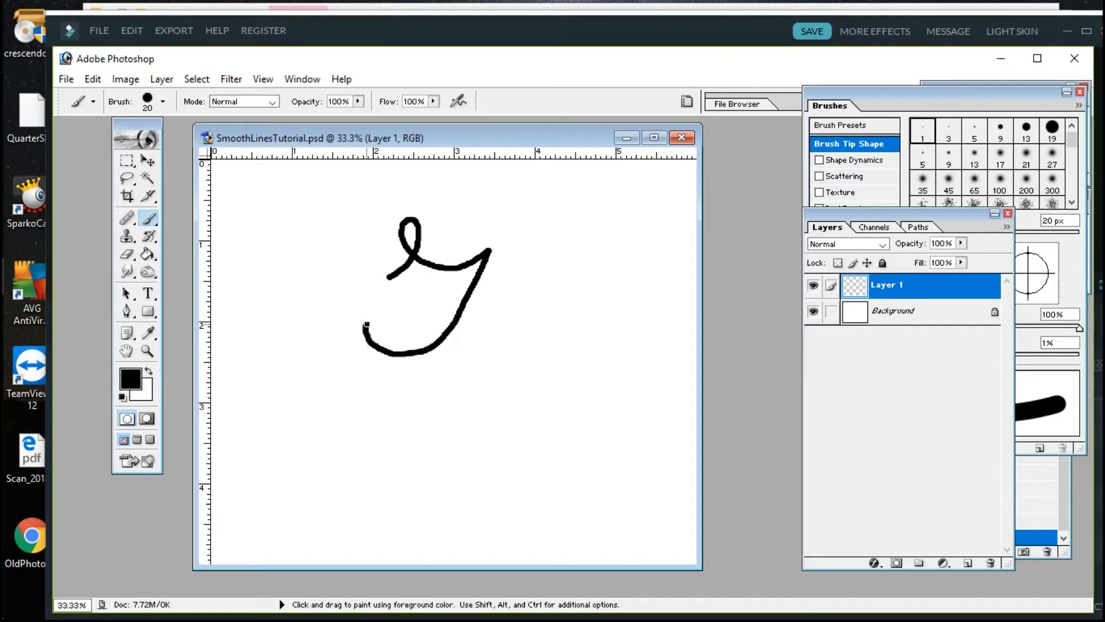
Examine the edges of the freehand stroke's loop up close.
key("ctrl+space")
left_click_drag(372, 202, 481, 255)
key("alt+space")
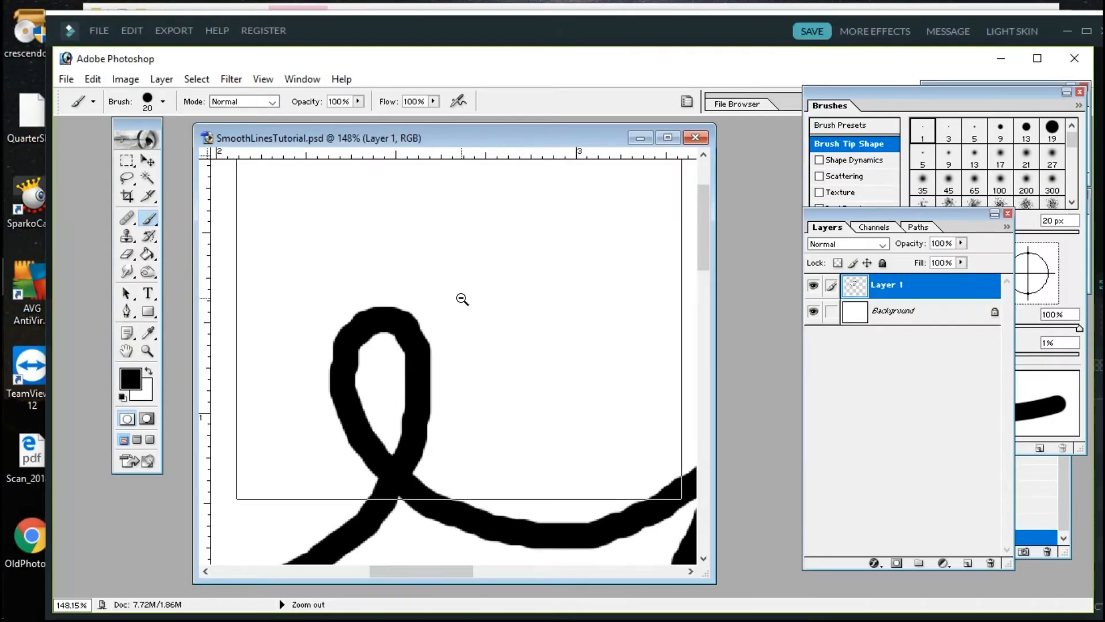
left_click(460, 298)
left_click(461, 300)
left_click(462, 304)
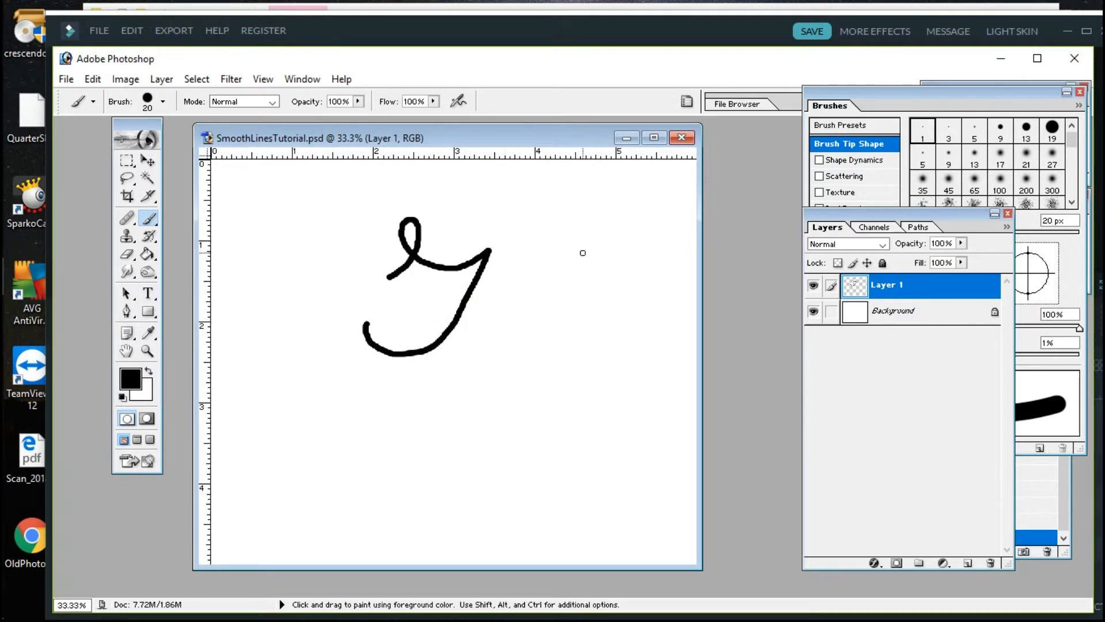
Lower the opacity of Layer 1 to 42% so the sketch serves as a tracing guide.
left_click(960, 243)
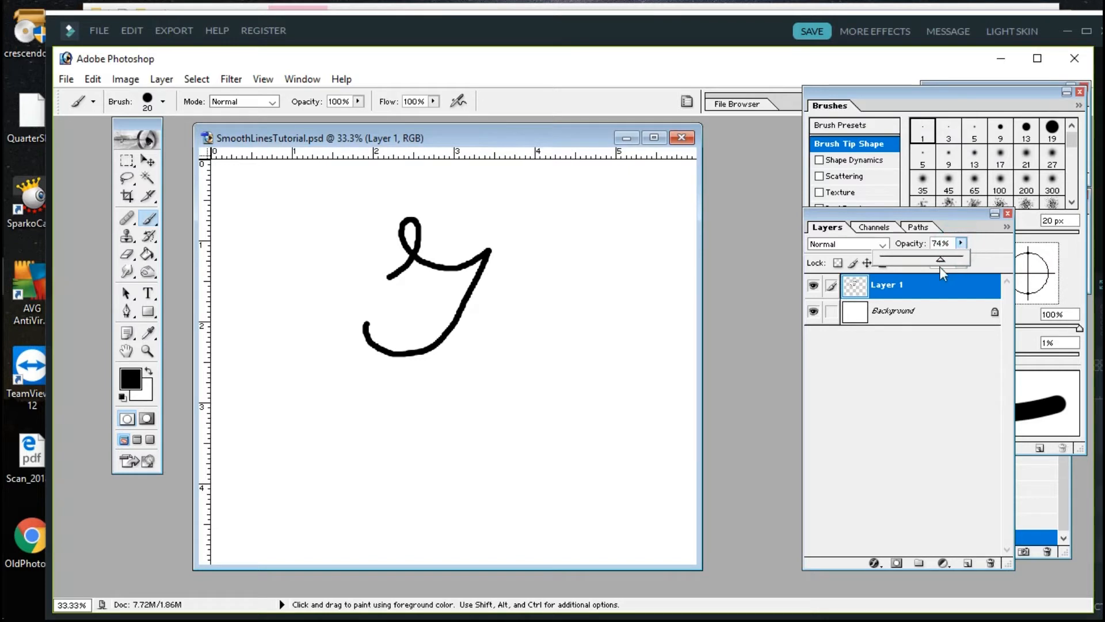
left_click_drag(939, 267, 914, 268)
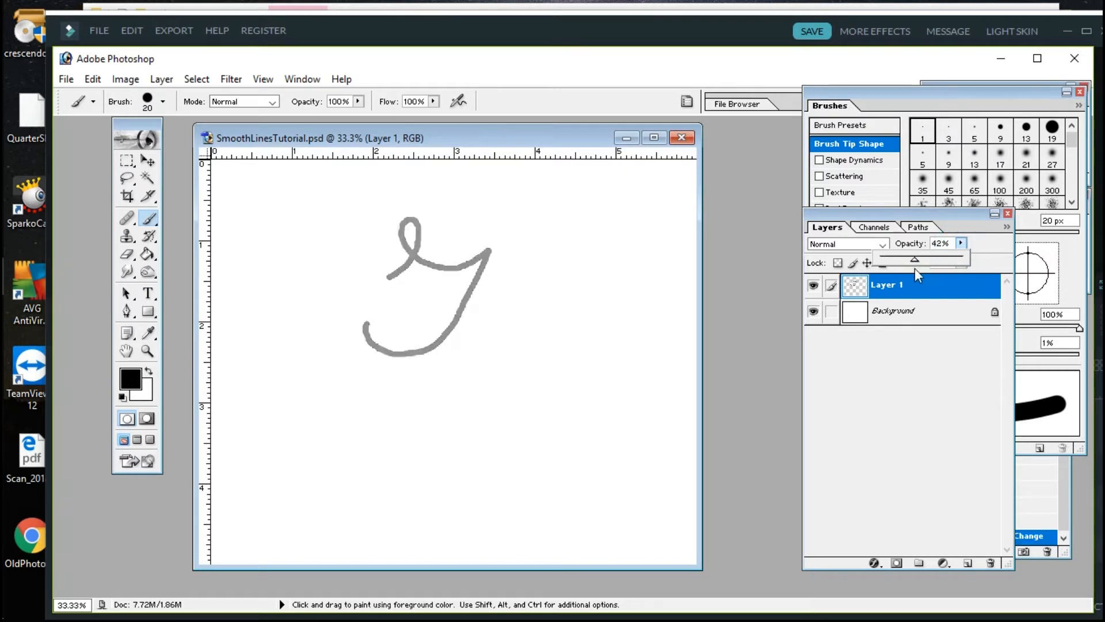
left_click(914, 268)
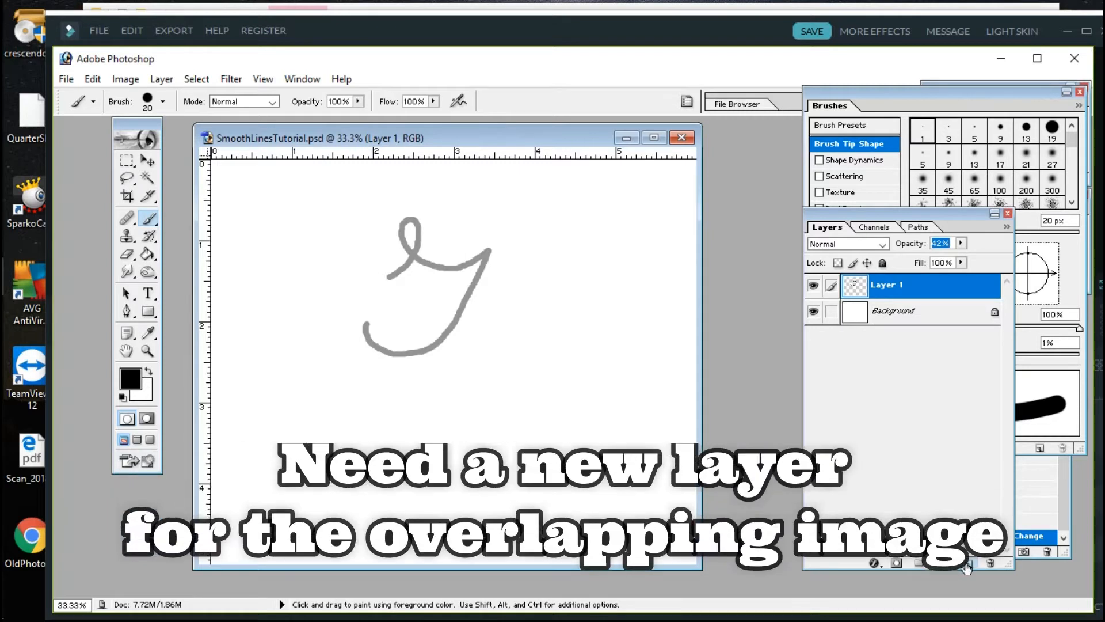
On a new layer, paint a straight 20 px line from the sketch's sharp corner down to the start of the lower curve.
left_click(968, 562)
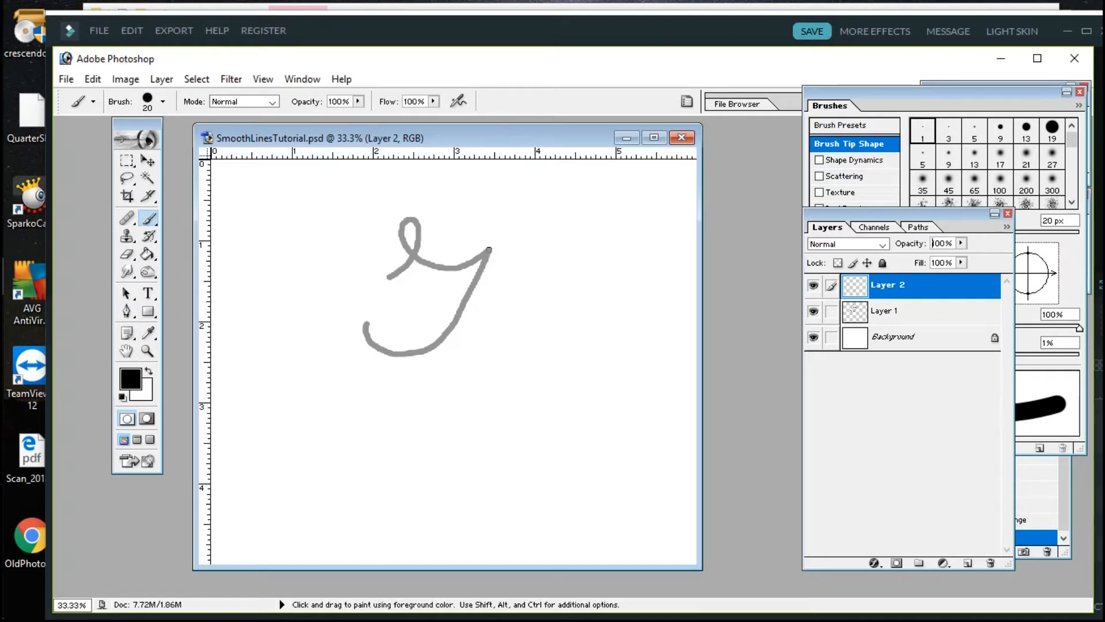
left_click(489, 250)
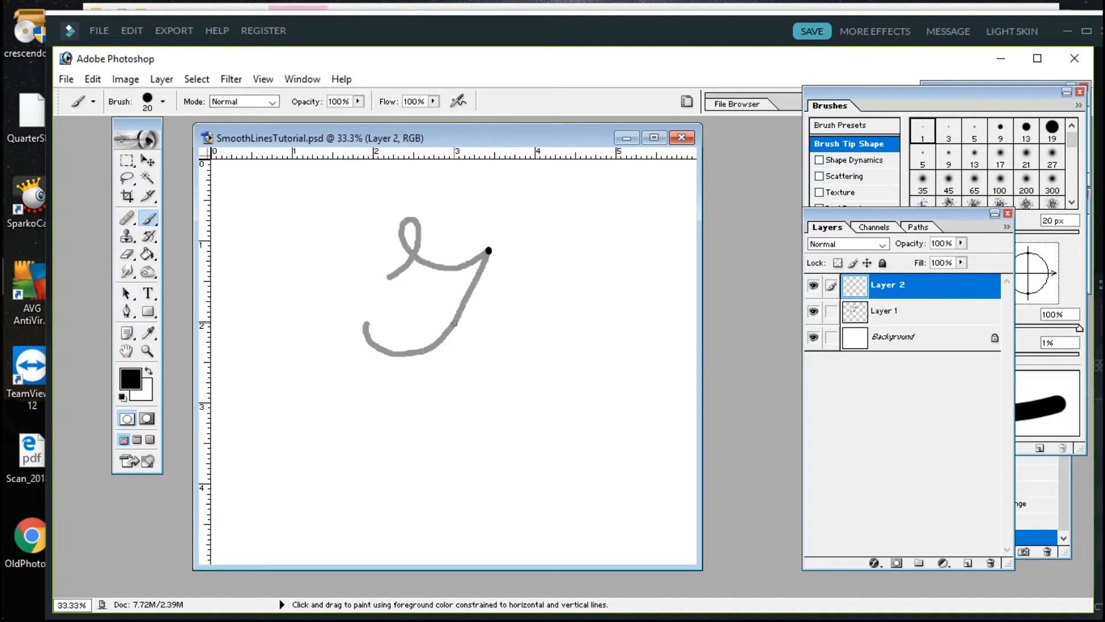
left_click(453, 324, "shift")
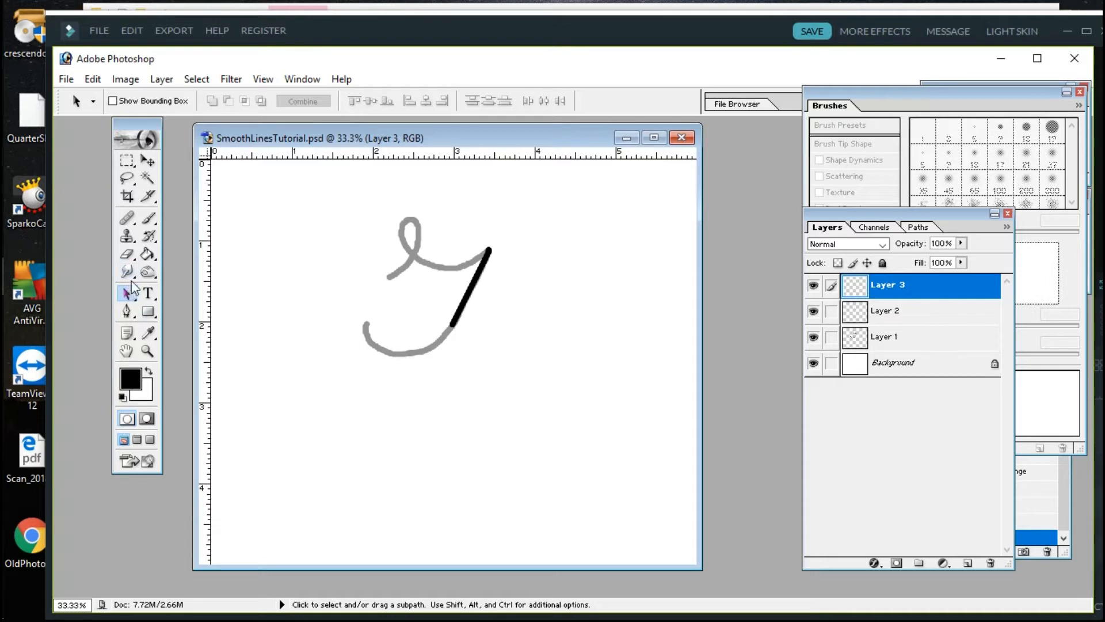
Paint a 400 px black circle on Layer 3 matching the sketch's lower curve, and hollow it into a ring with a 350 px eraser.
left_click(147, 222)
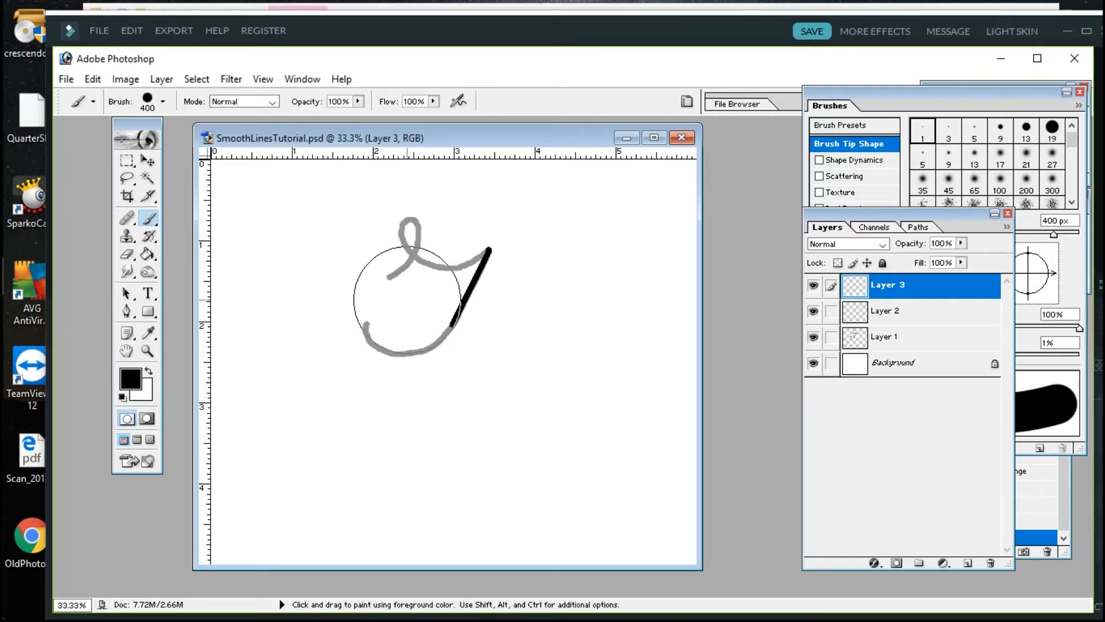
left_click(407, 300)
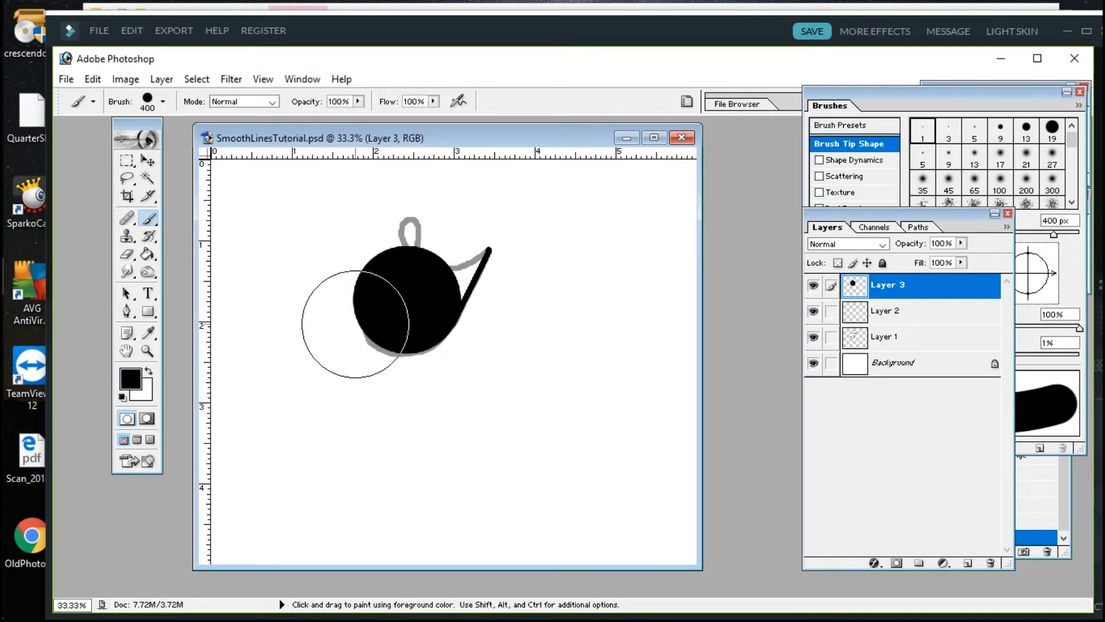
key("e")
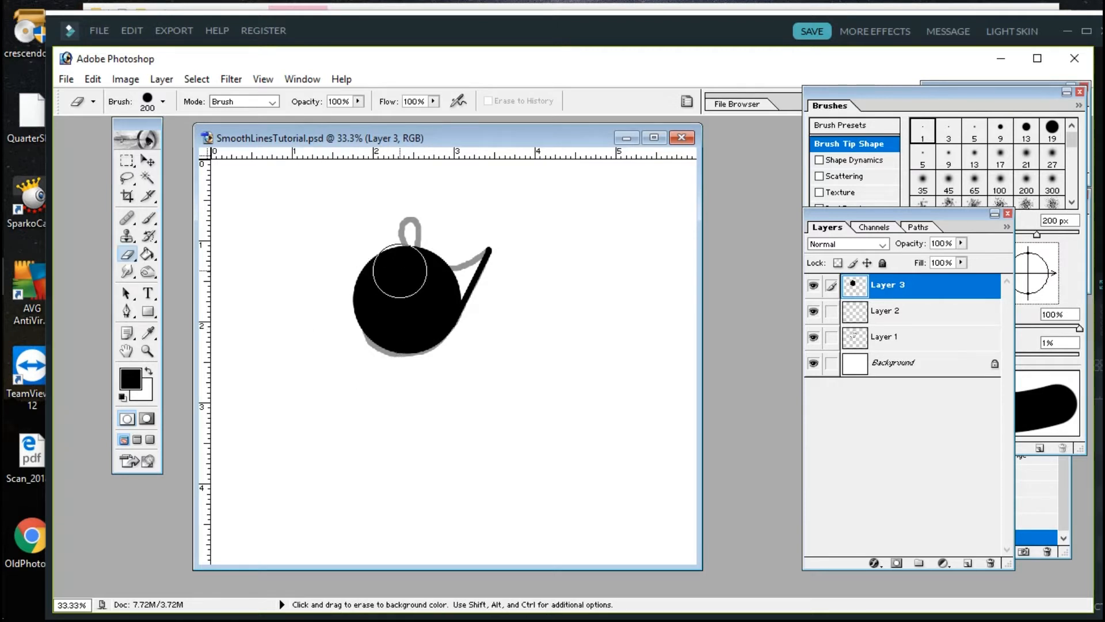
key("bracketright")
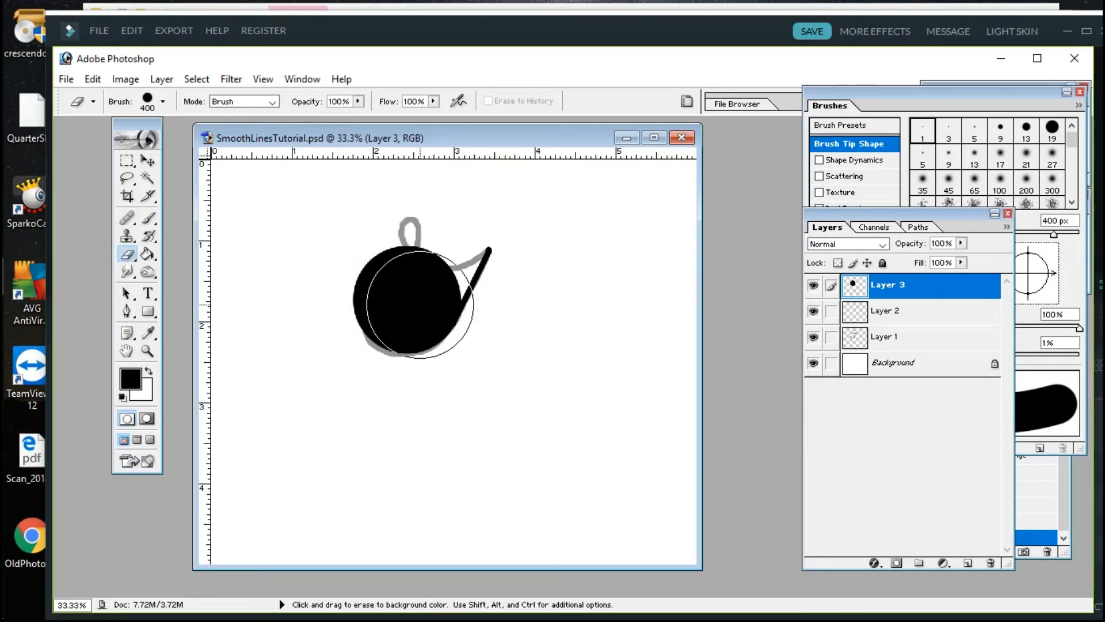
key("bracketright")
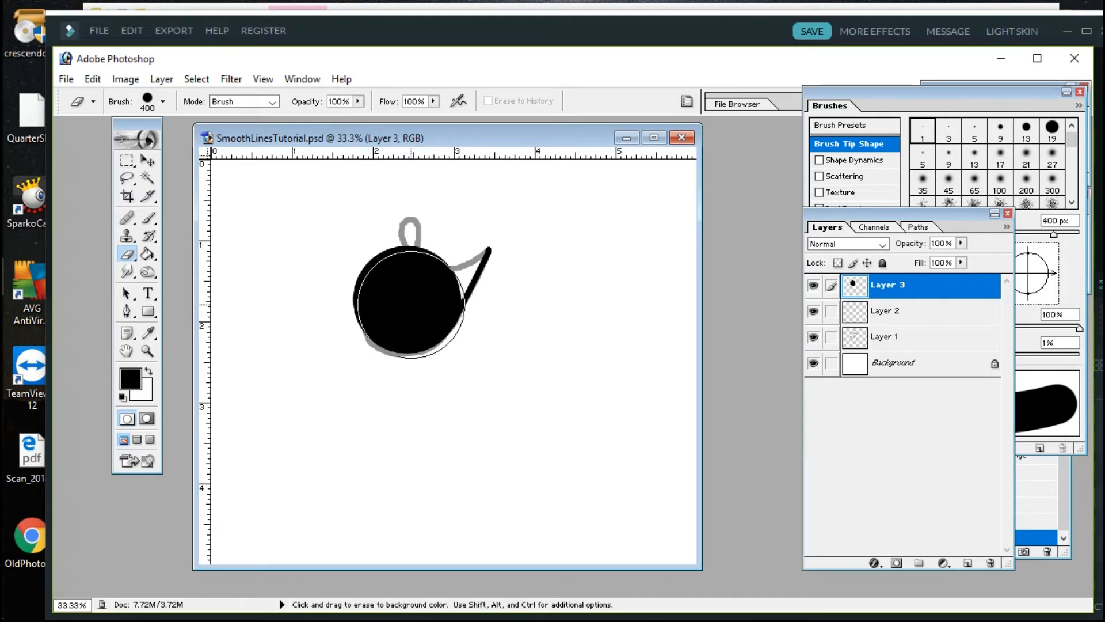
key("ctrl+e")
key("bracketleft")
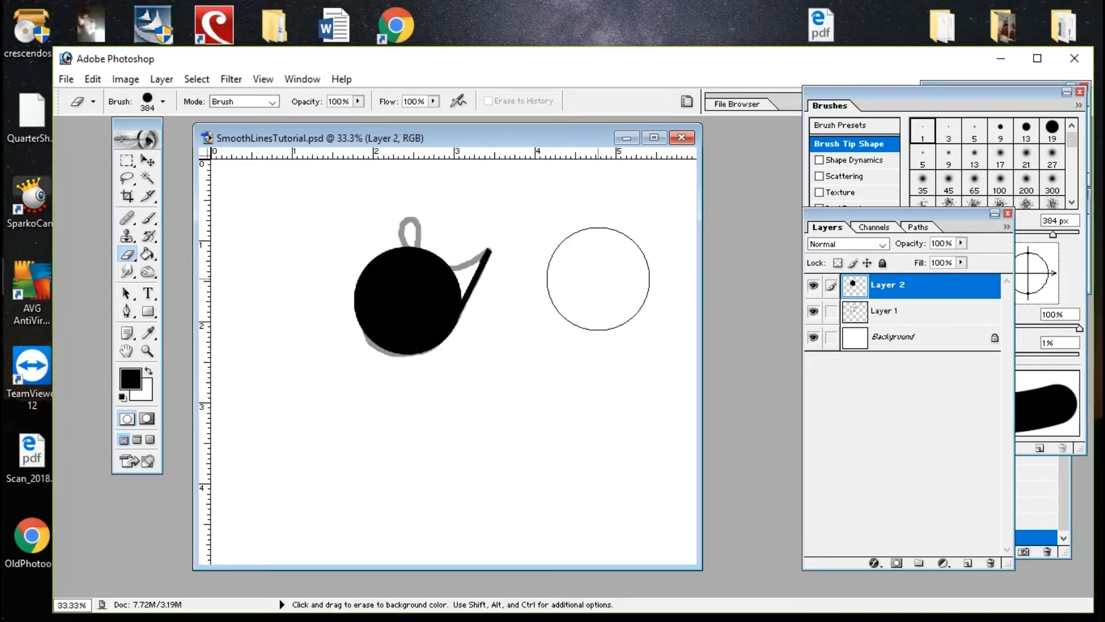
right_click(509, 304)
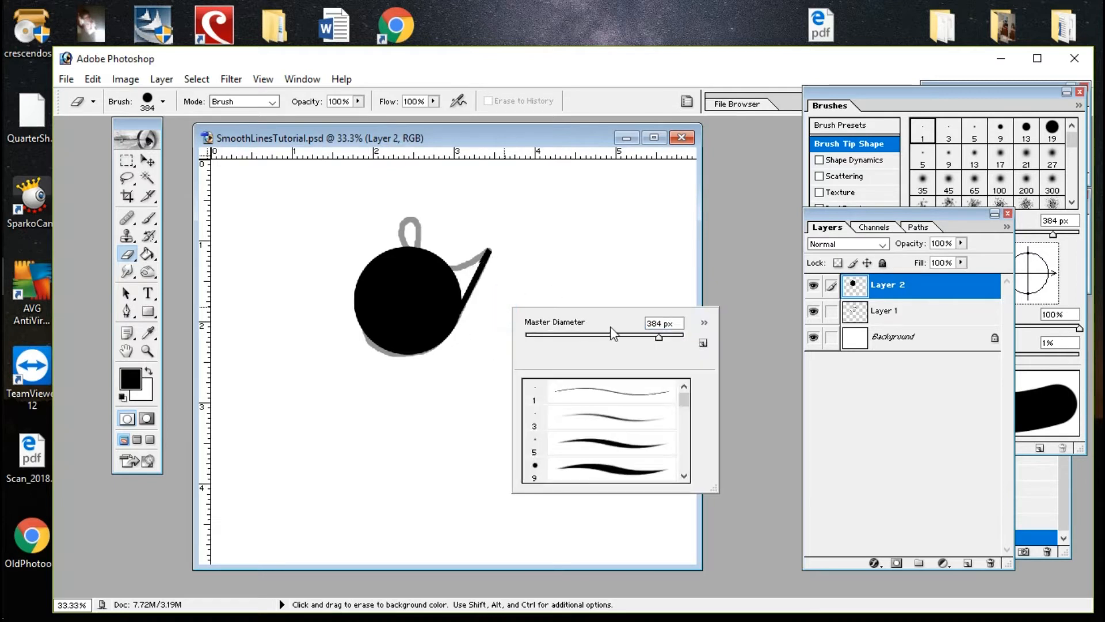
left_click_drag(661, 338, 657, 338)
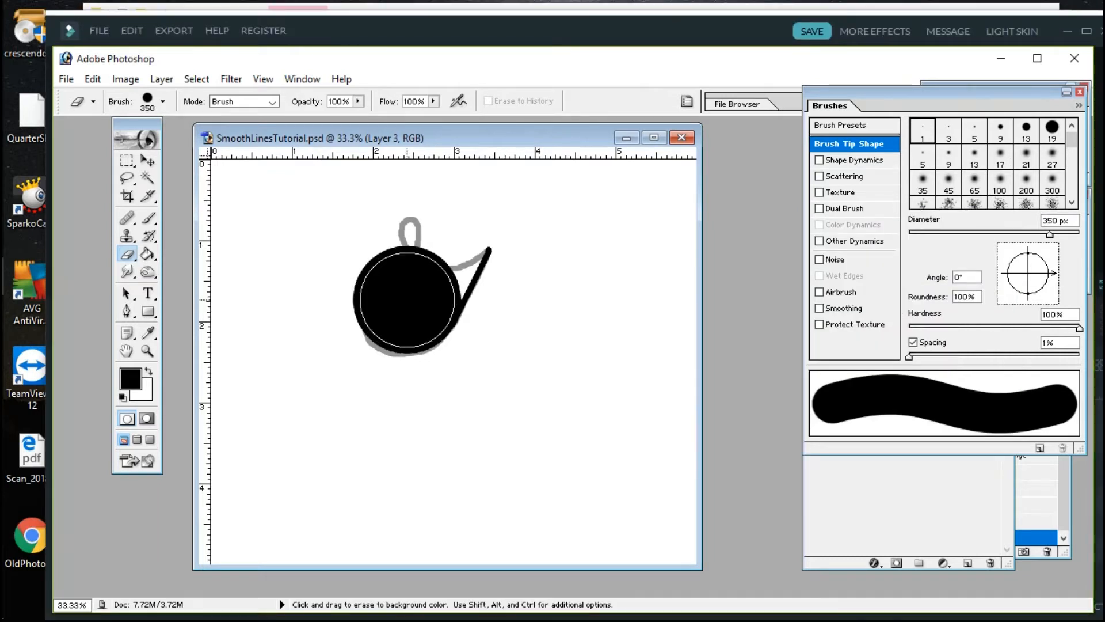
left_click(407, 300)
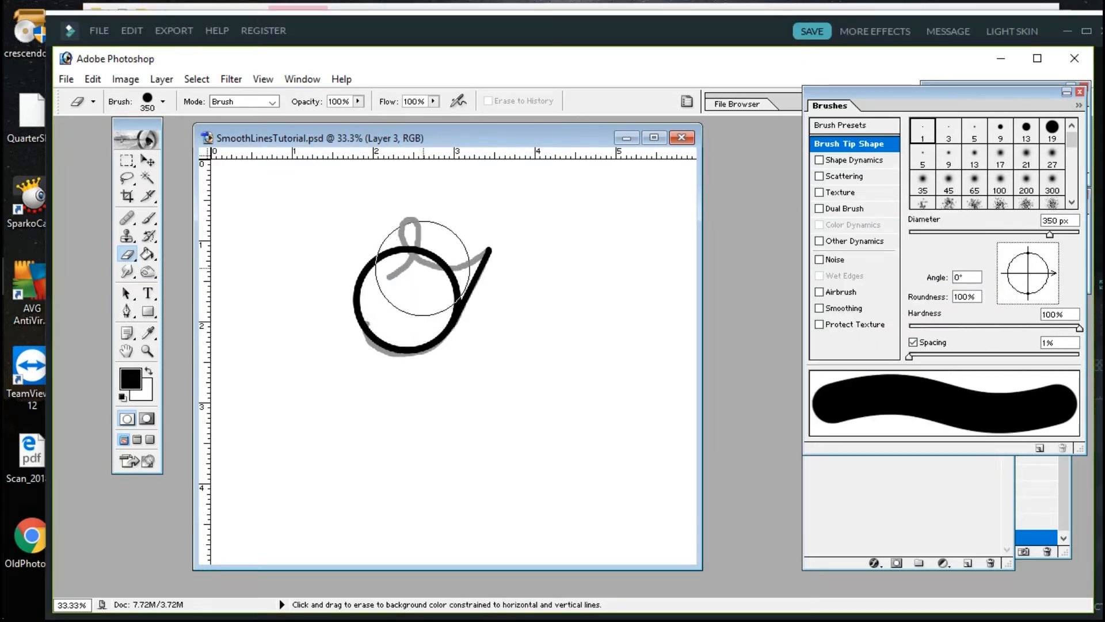
Erase the upper part of the ring on Layer 3, keeping only the arc along the sketch's lower curve.
mouse_move(425, 264)
left_mouse_down()
mouse_move(419, 252)
mouse_move(407, 259)
mouse_move(419, 271)
mouse_move(412, 287)
left_mouse_up()
right_click(412, 288)
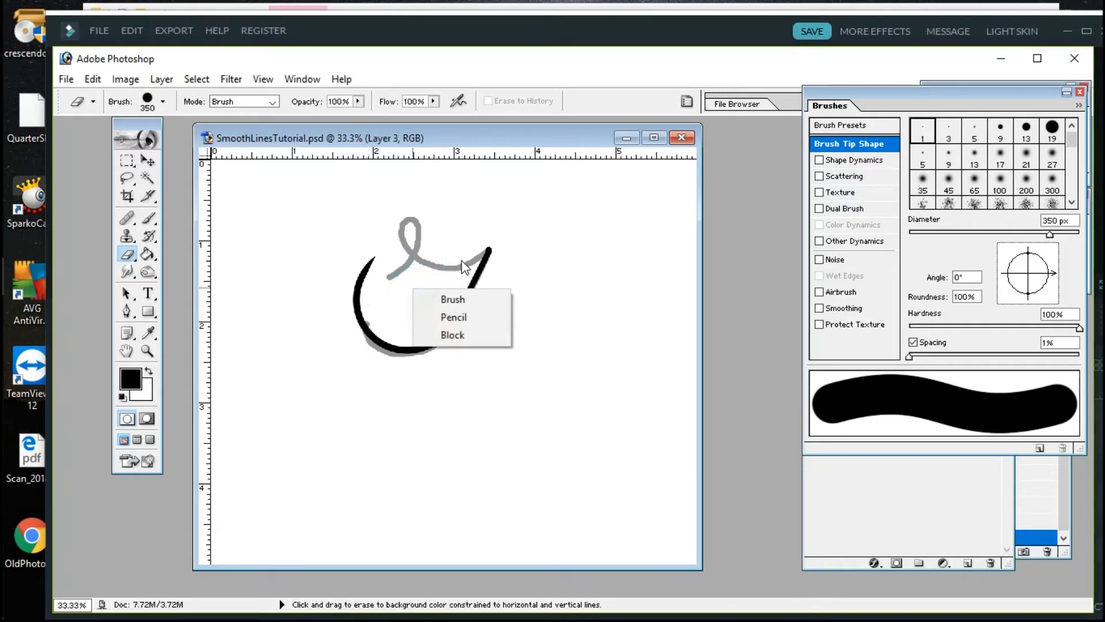
key("Escape")
right_click(467, 234)
left_click(418, 257)
left_click_drag(420, 263, 409, 296)
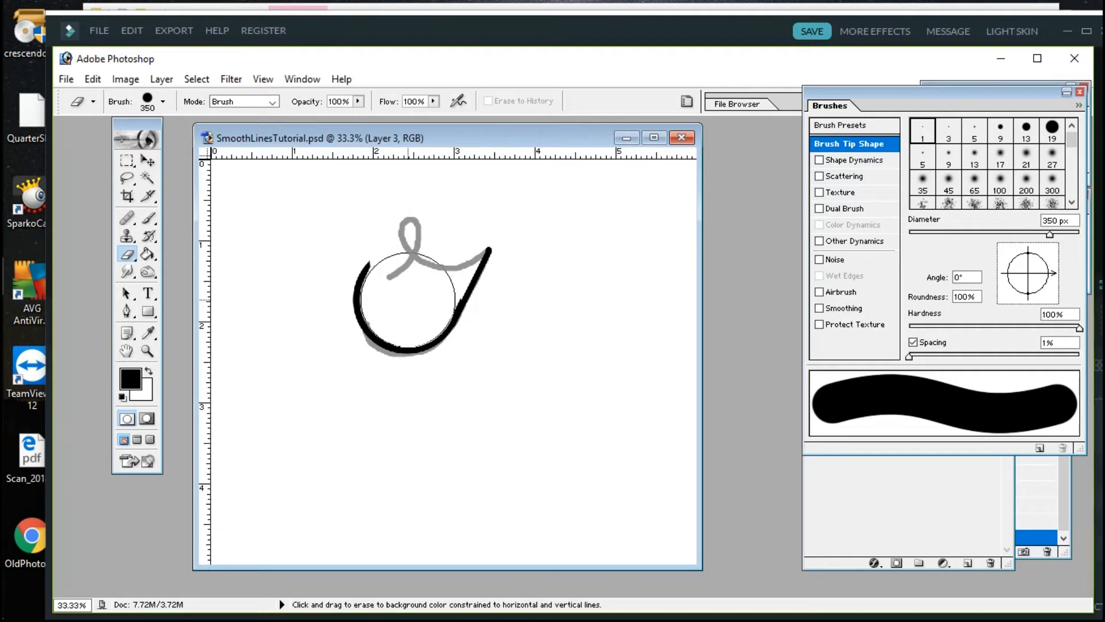
left_click(407, 296)
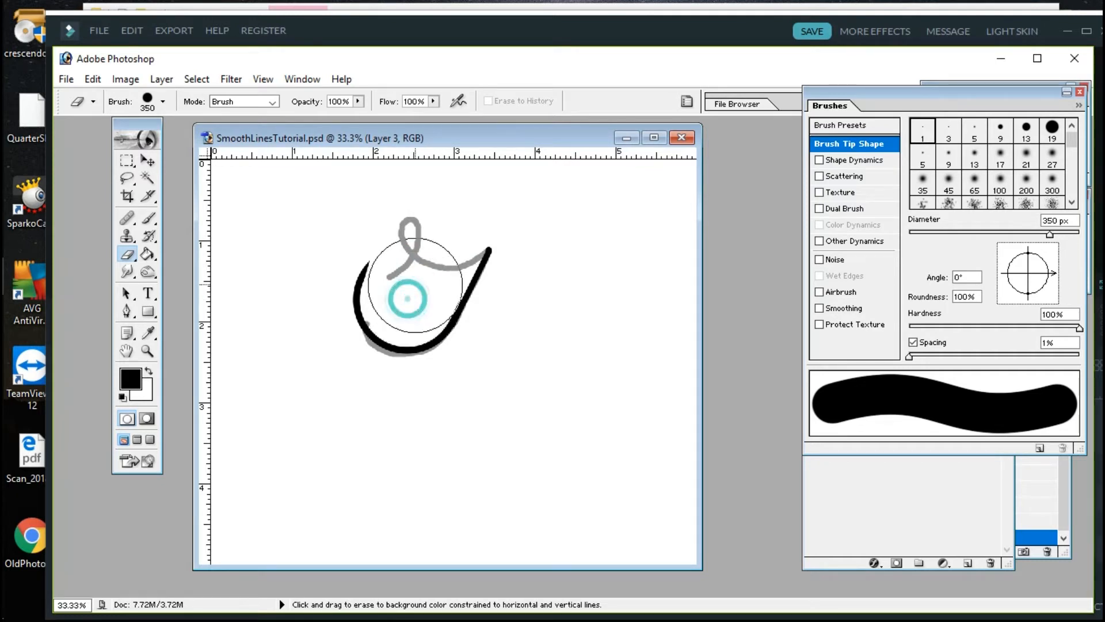
left_click(431, 256)
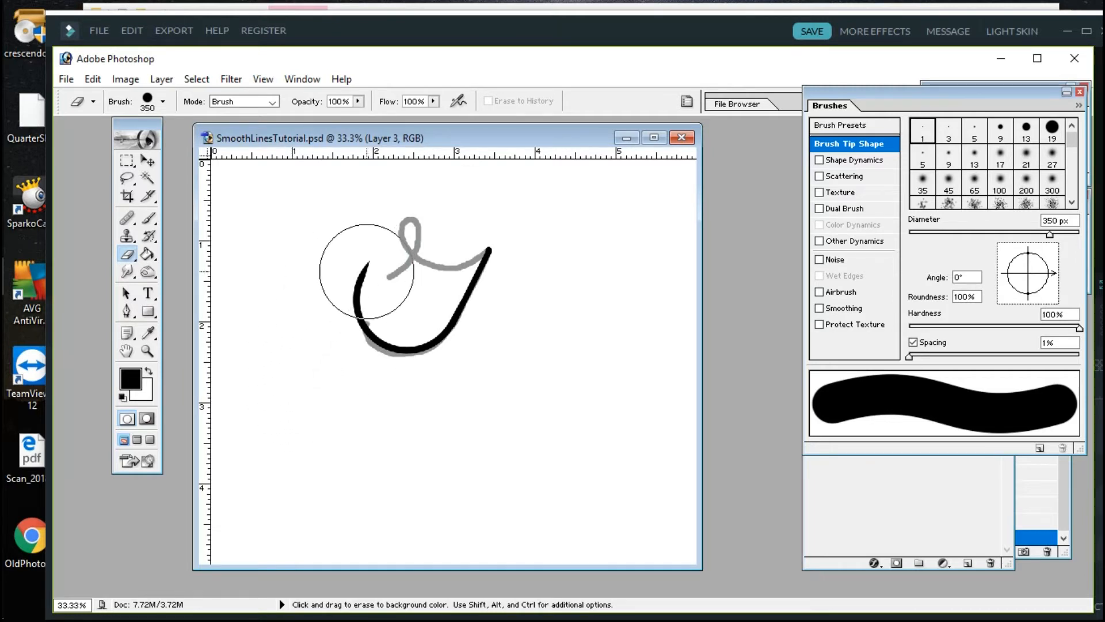
left_click(342, 271)
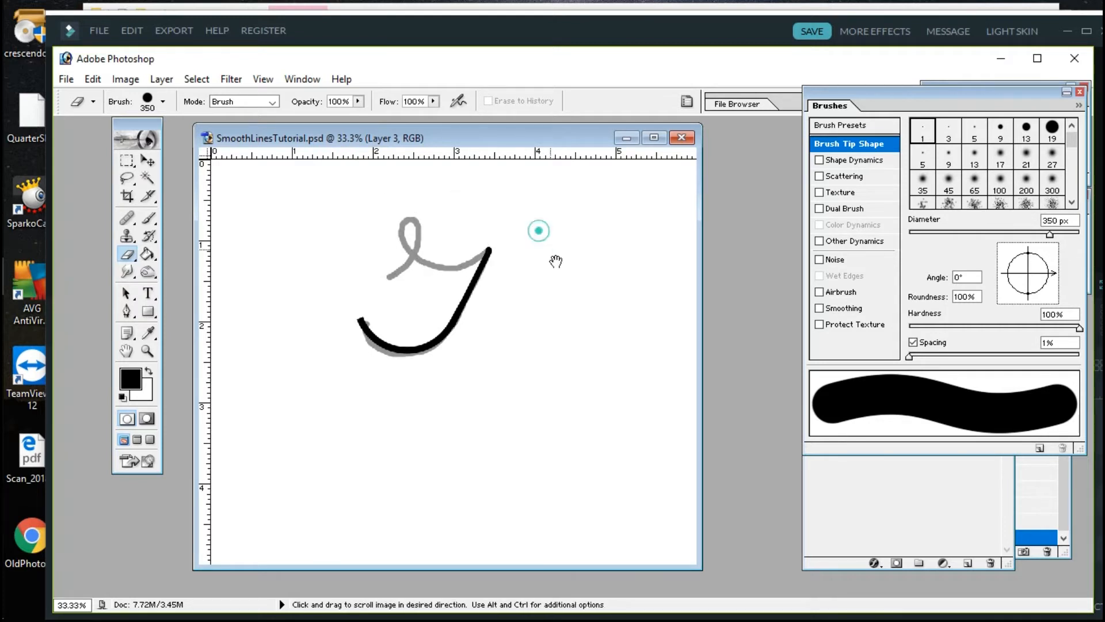
Add another new layer and paint a 400 px black circle whose lower edge follows the sketch's upper curve.
left_click(967, 565)
key("bracketright")
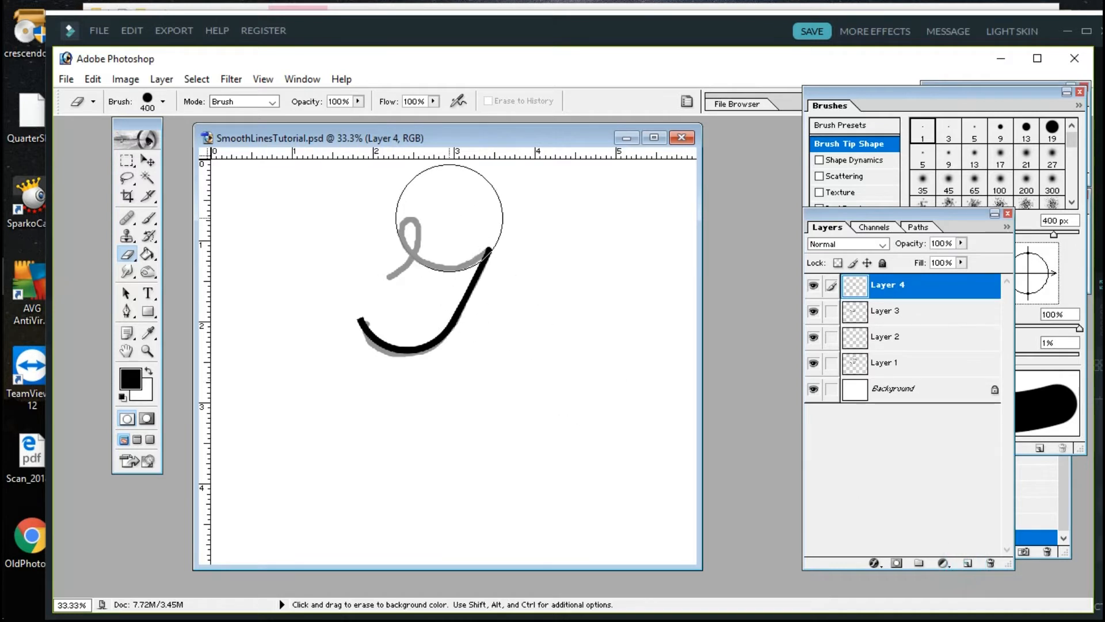
left_click(448, 217)
key("b")
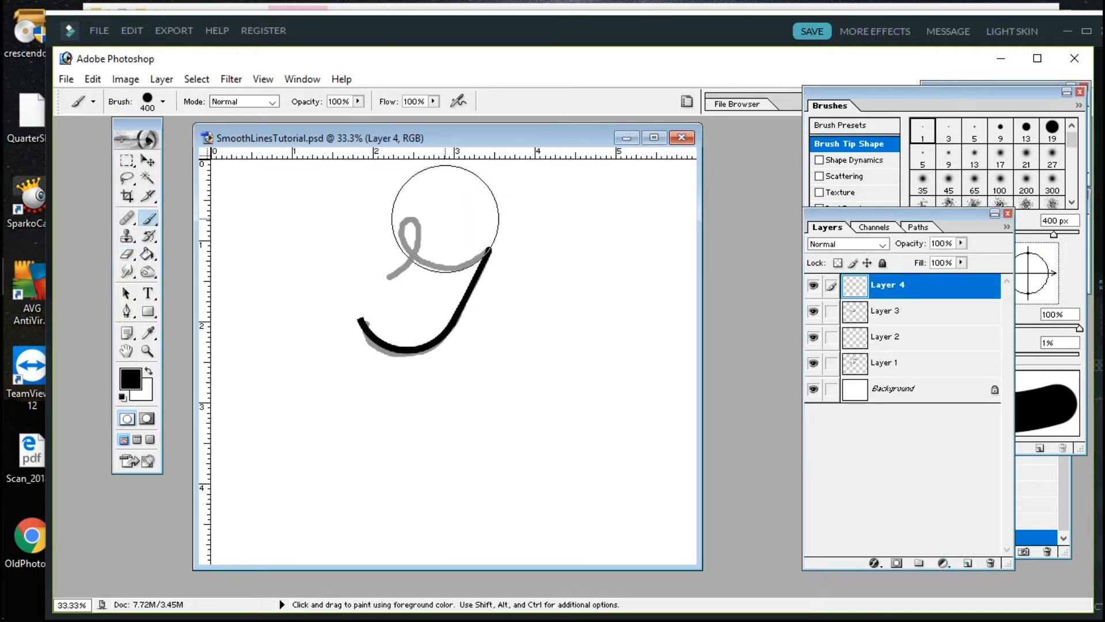
left_click(448, 219)
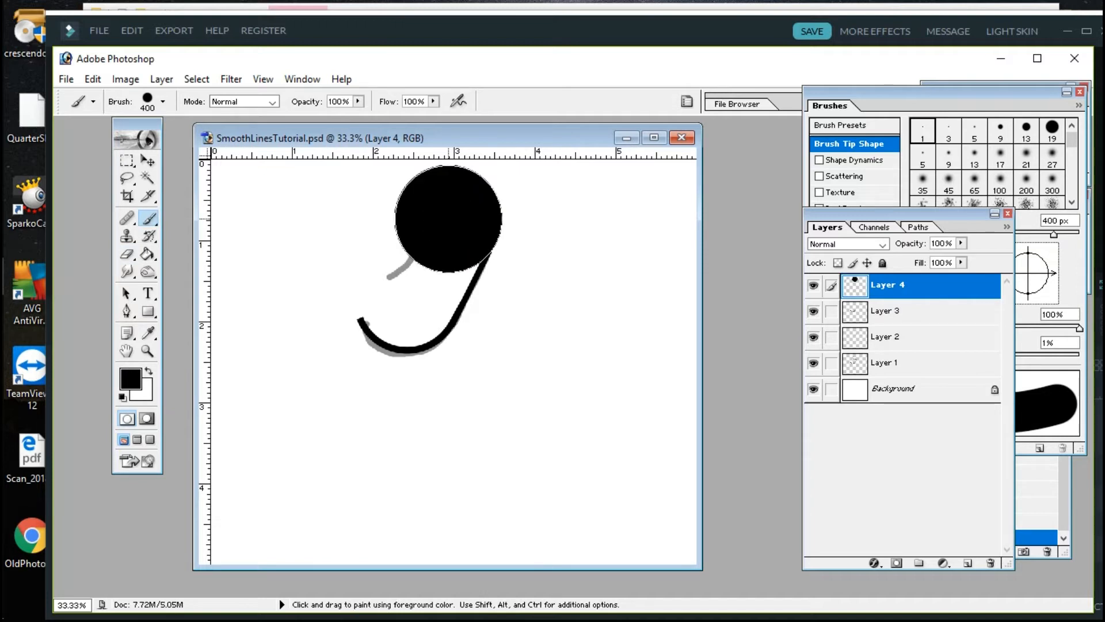
Hollow out the upper circle with a 357 px eraser and erase all but the arc between the small loop and the corner.
key("e")
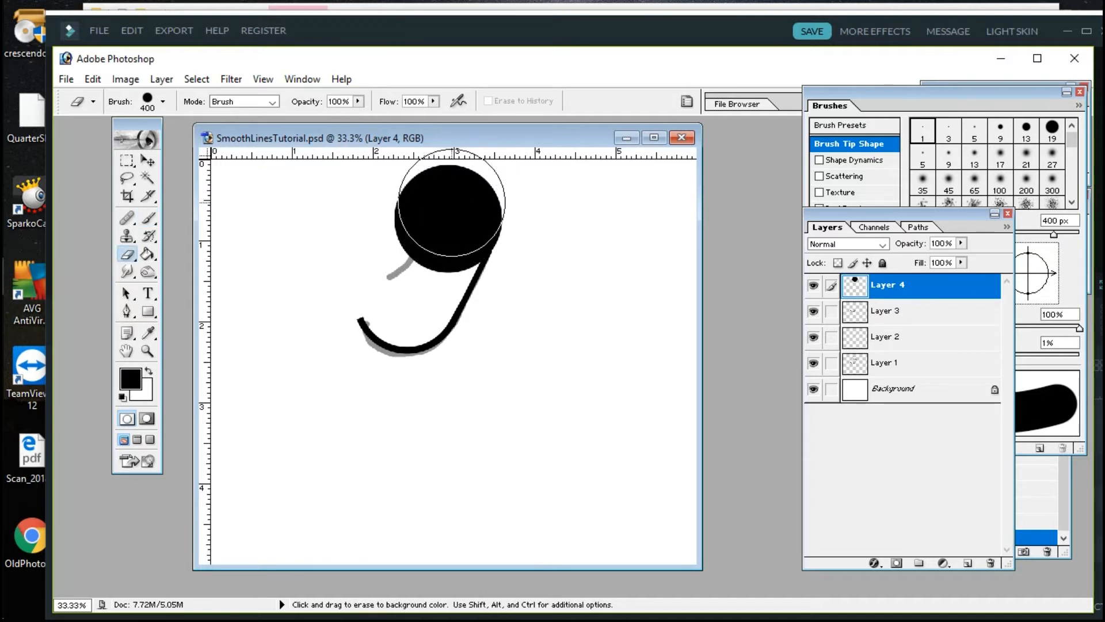
key("bracketleft")
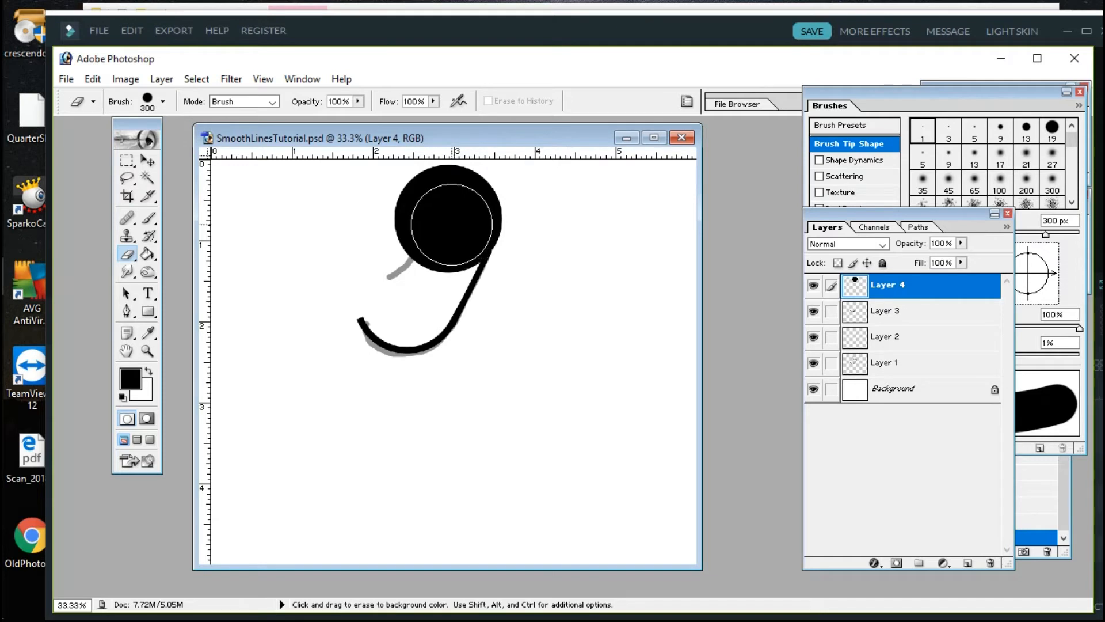
left_click(1055, 220)
key("BackSpace")
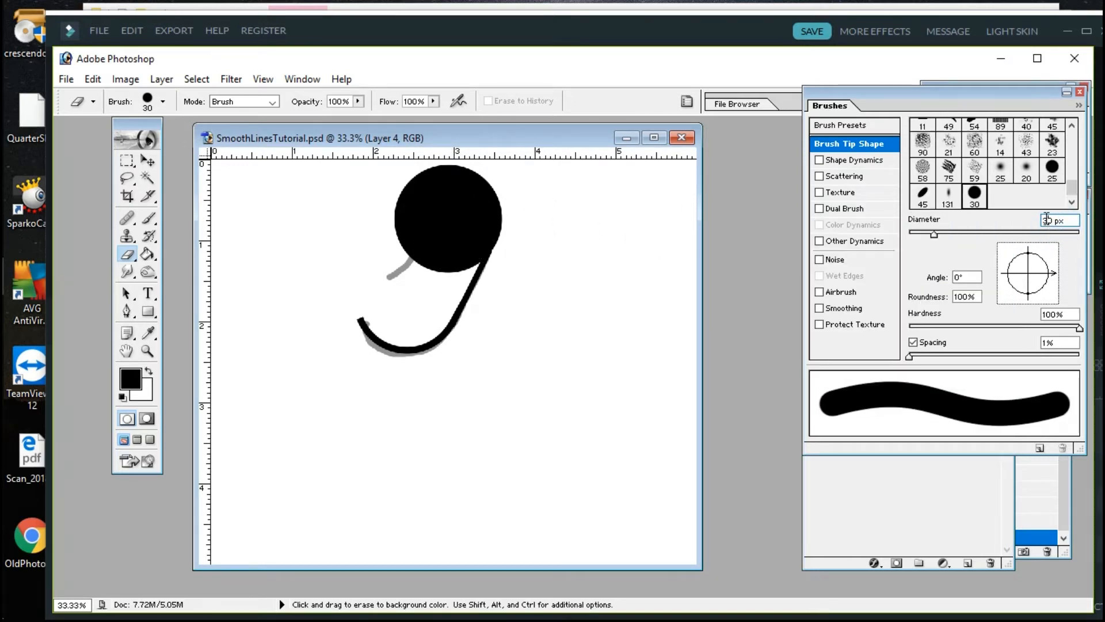
type("57")
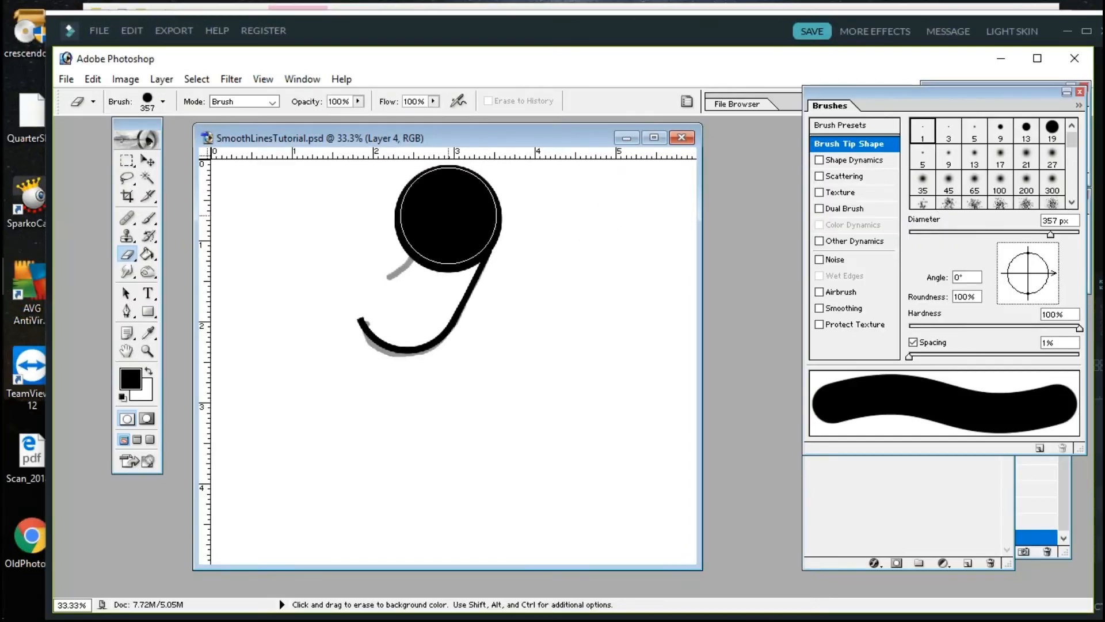
left_click(448, 215)
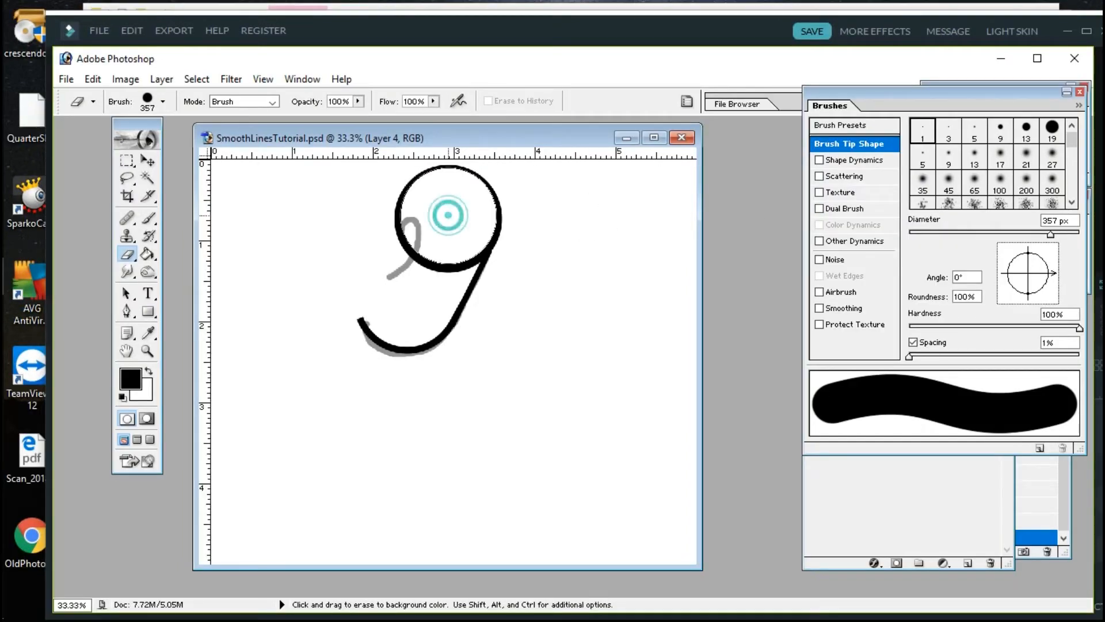
left_click(512, 205)
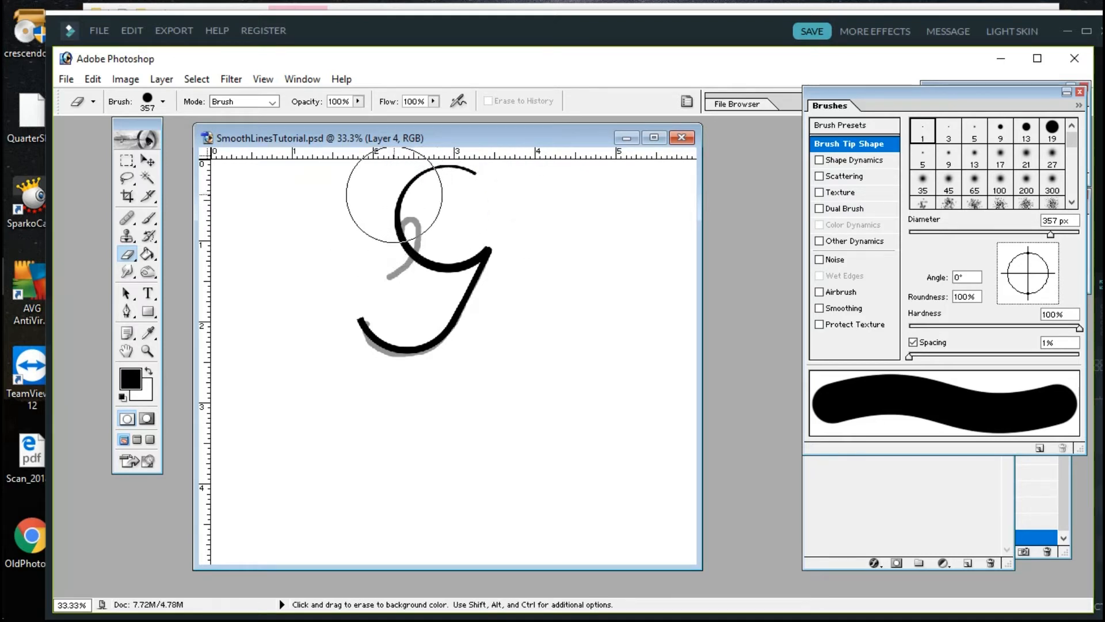
left_click_drag(382, 199, 496, 163)
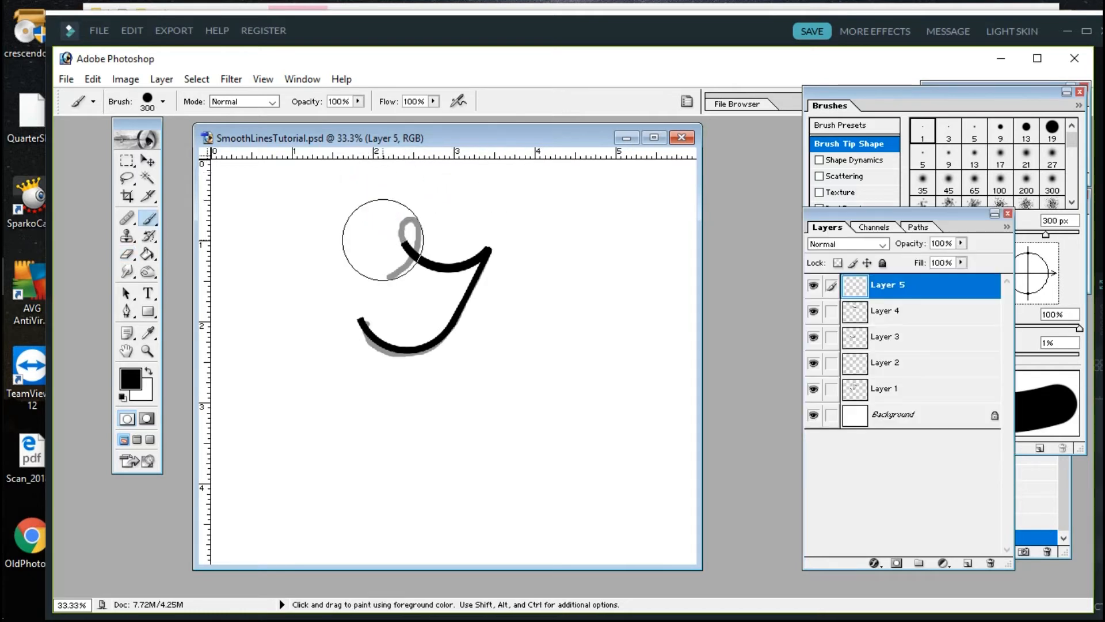
Paint a 300 px black circle on Layer 5 with its edge along the loop's tail, and lower the layer's opacity to 46%.
left_click(383, 240)
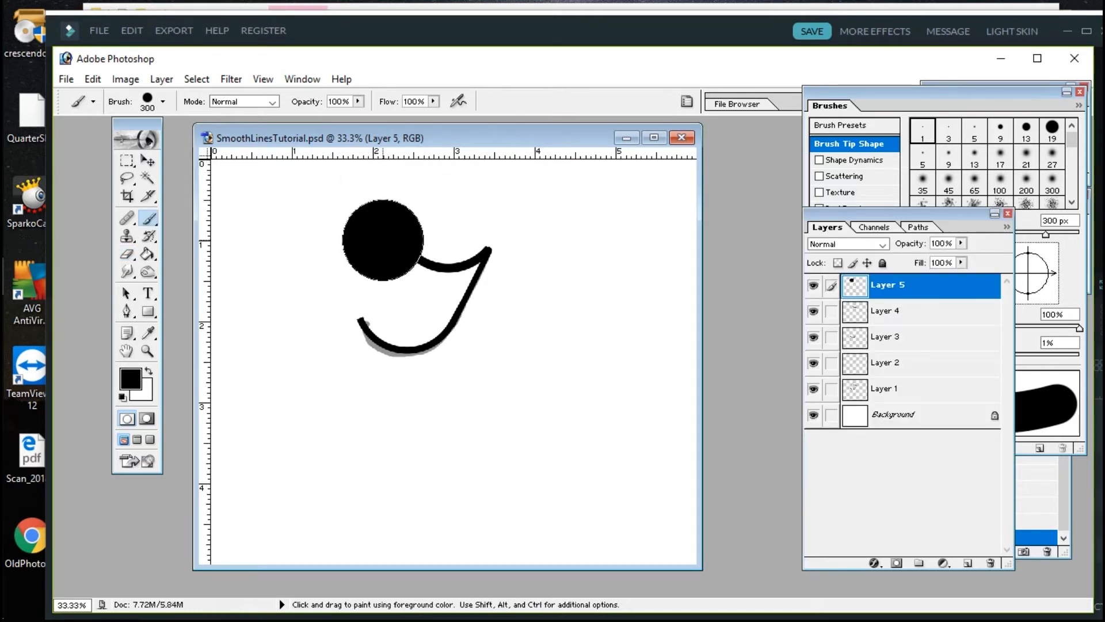
key("e")
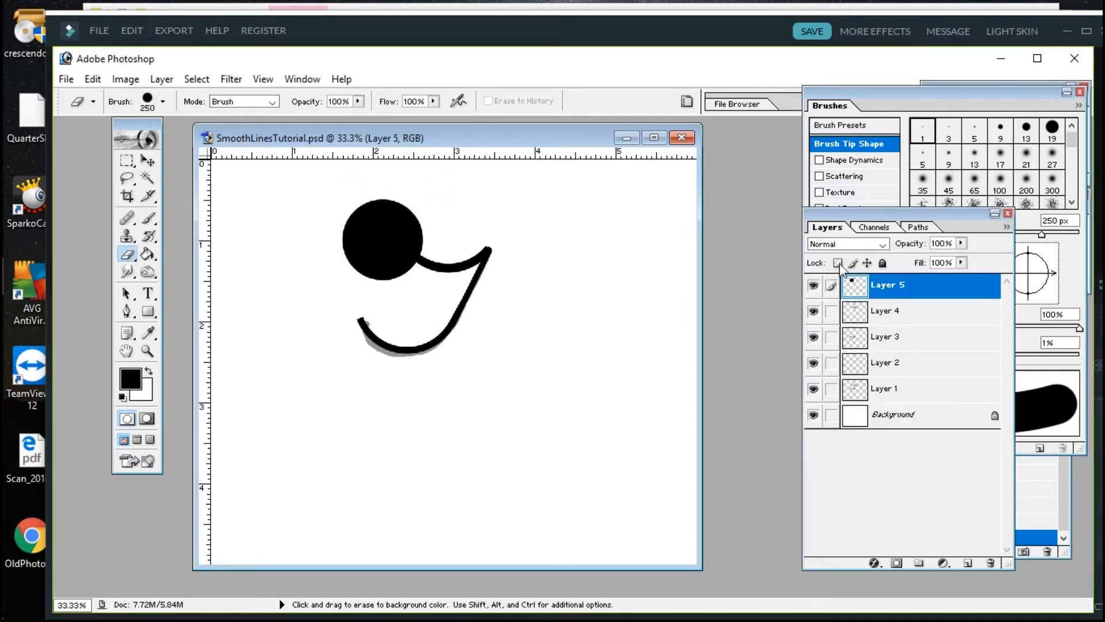
left_click(961, 244)
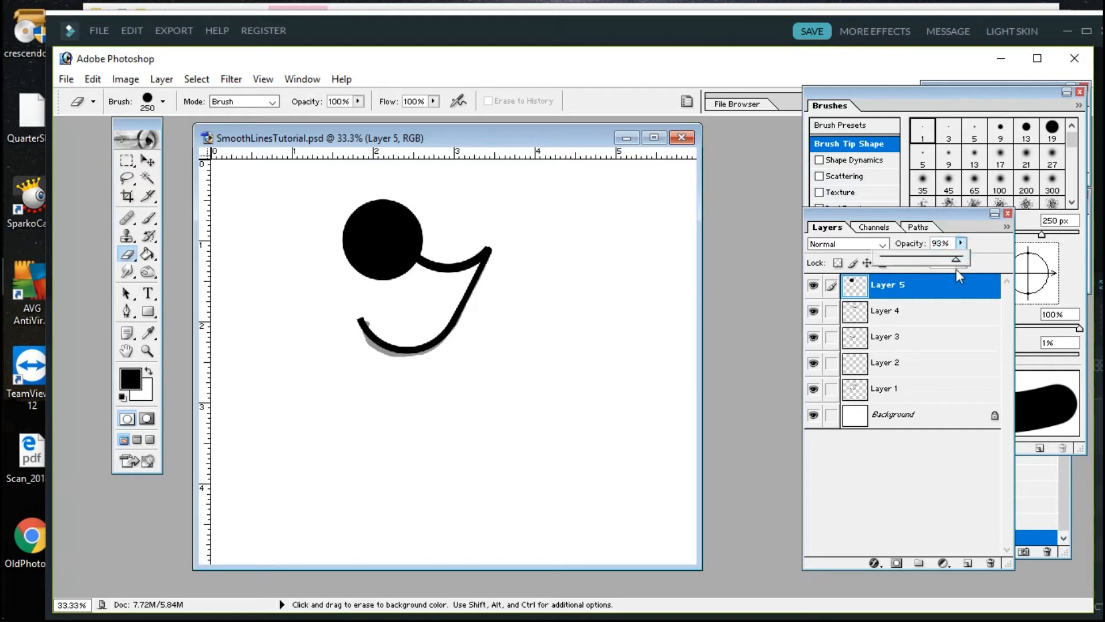
left_click_drag(956, 276, 916, 287)
Hollow out the semi-transparent circle on Layer 5 into a ring with a 250 px eraser.
key("ctrl+space")
left_click_drag(339, 202, 511, 333)
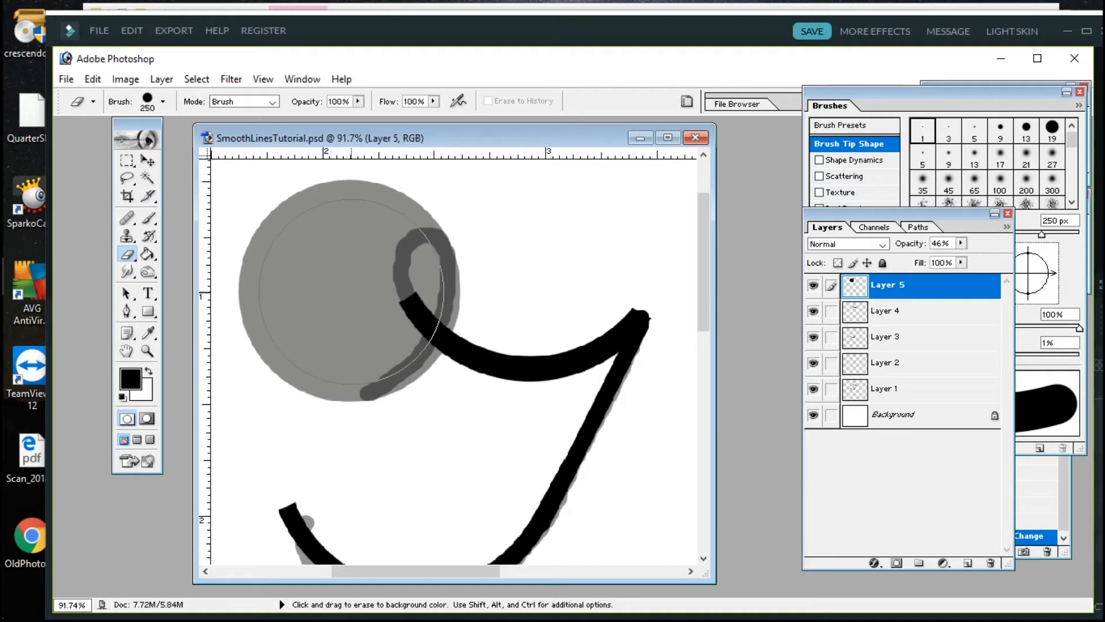
left_click(351, 292)
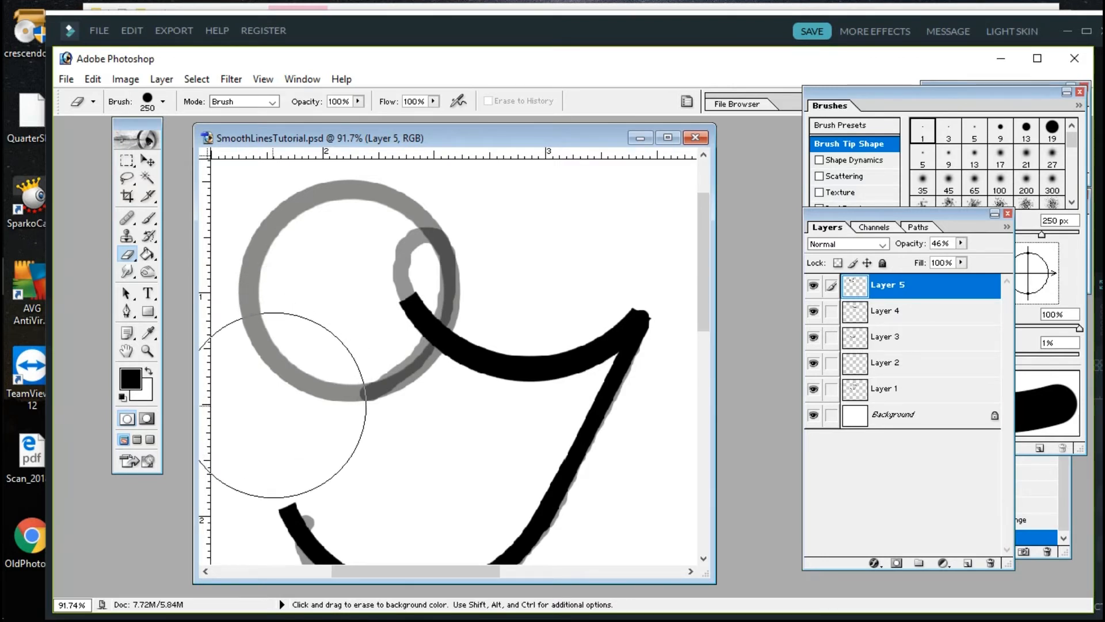
Erase all of the ring except the arc along the loop's tail, and restore Layer 5's opacity to 100%.
left_click_drag(260, 402, 245, 315)
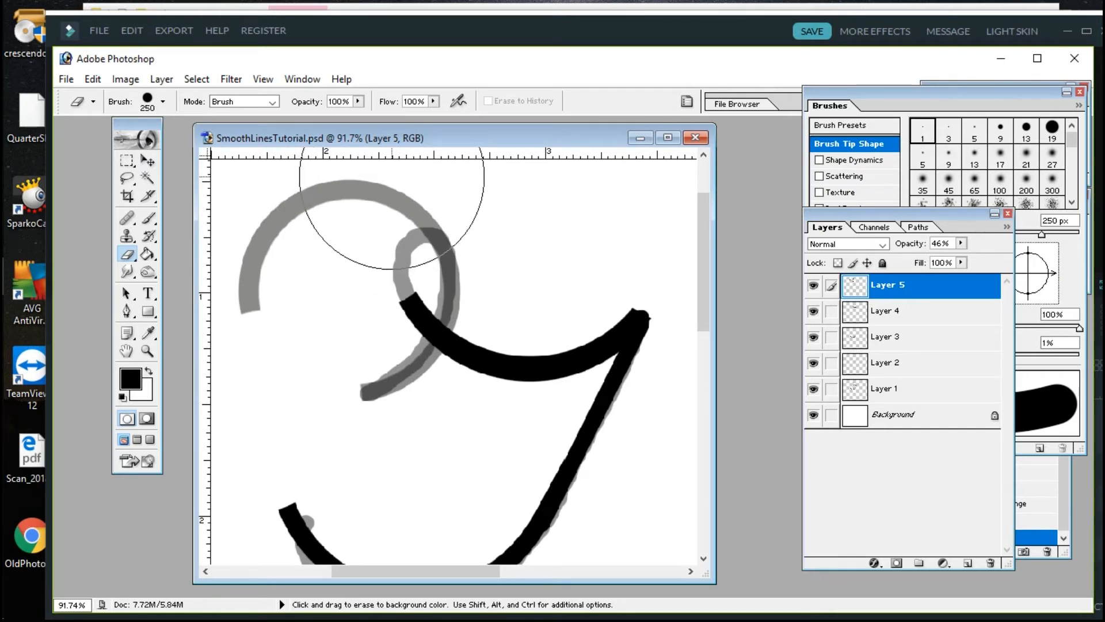
mouse_move(395, 174)
left_mouse_down()
mouse_move(279, 228)
mouse_move(291, 287)
left_mouse_up()
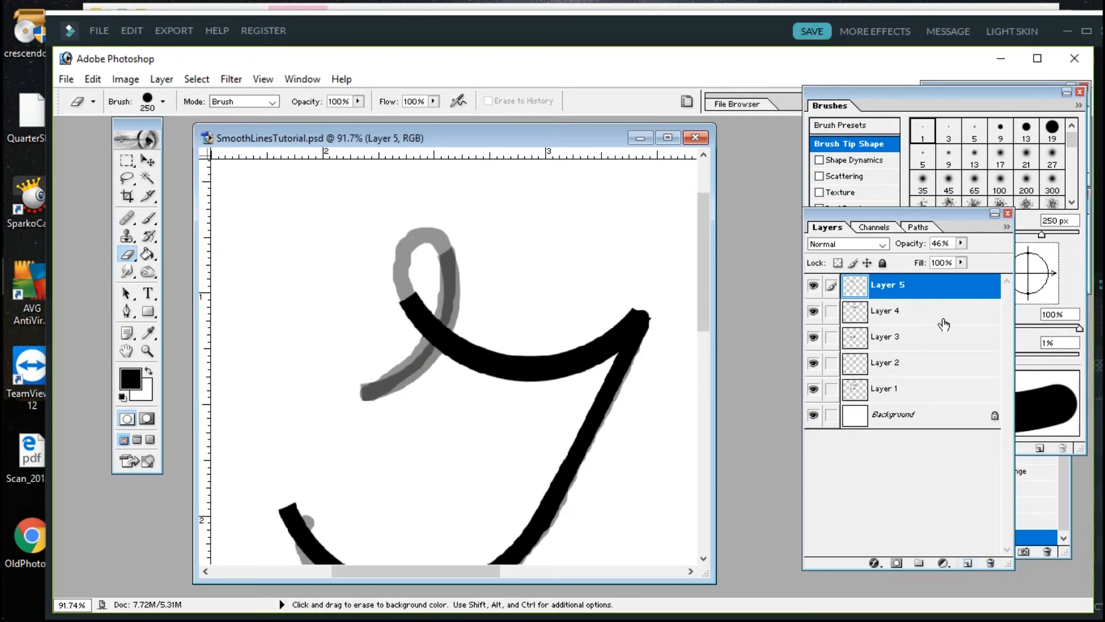
mouse_move(960, 244)
left_mouse_down()
mouse_move(998, 295)
mouse_move(1063, 287)
left_mouse_up()
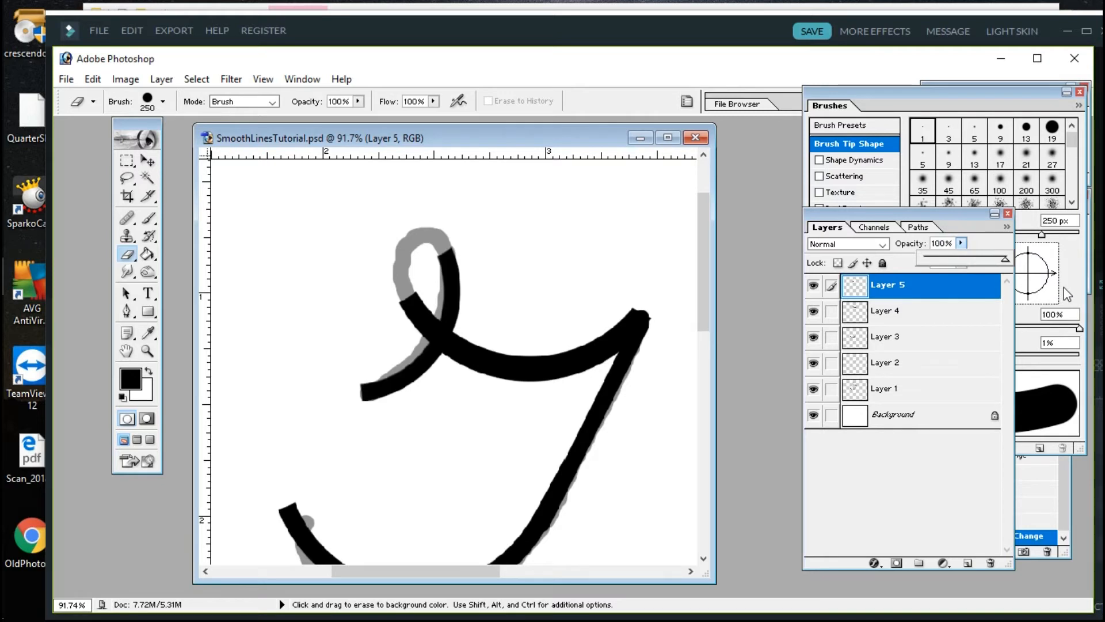
On a new layer, paint a circle of about 80 px over the small loop's top and cut it to an arc with a 40 px eraser.
left_click(149, 219)
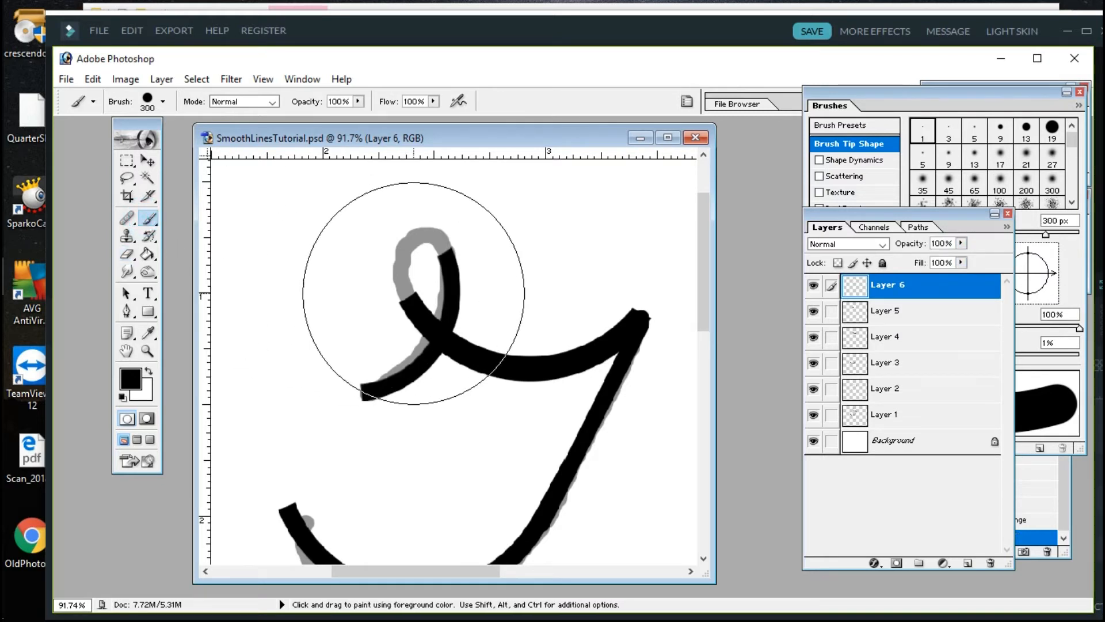
key("bracketleft")
key("bracketleft")
key("bracketleft")
key("bracketleft")
key("bracketleft")
key("bracketleft")
key("bracketleft")
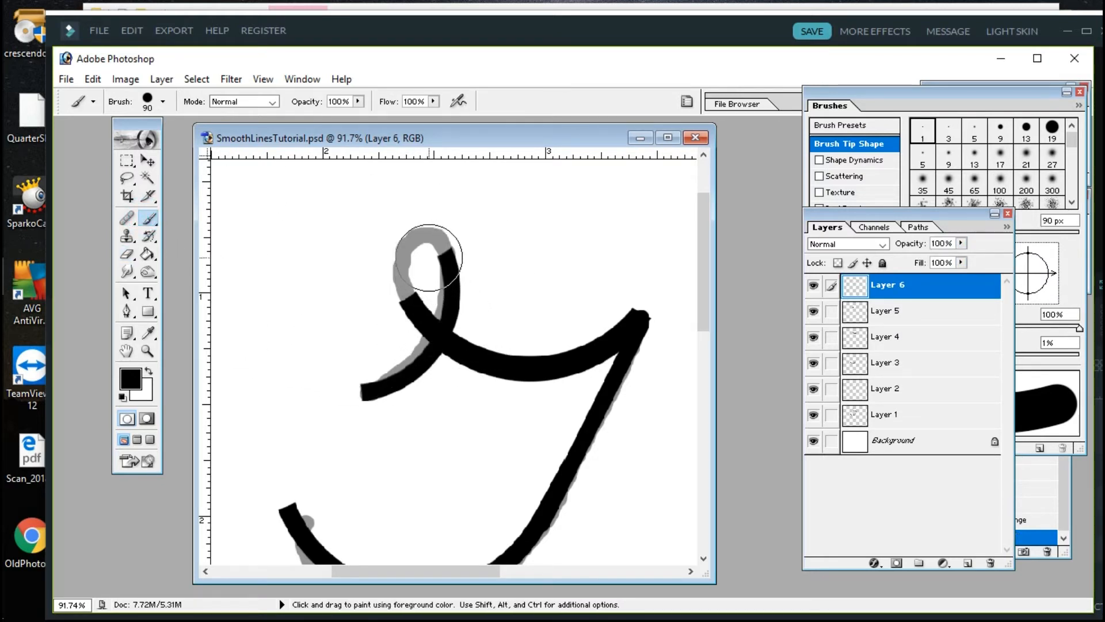
key("bracketleft")
left_click_drag(426, 260, 419, 266)
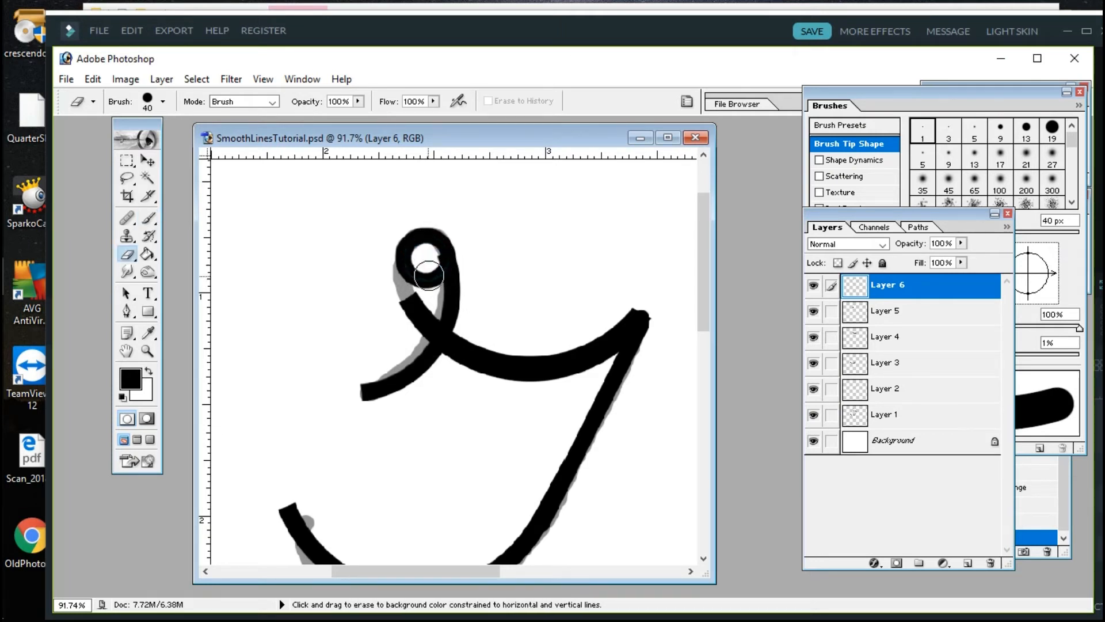
left_click_drag(427, 280, 427, 282)
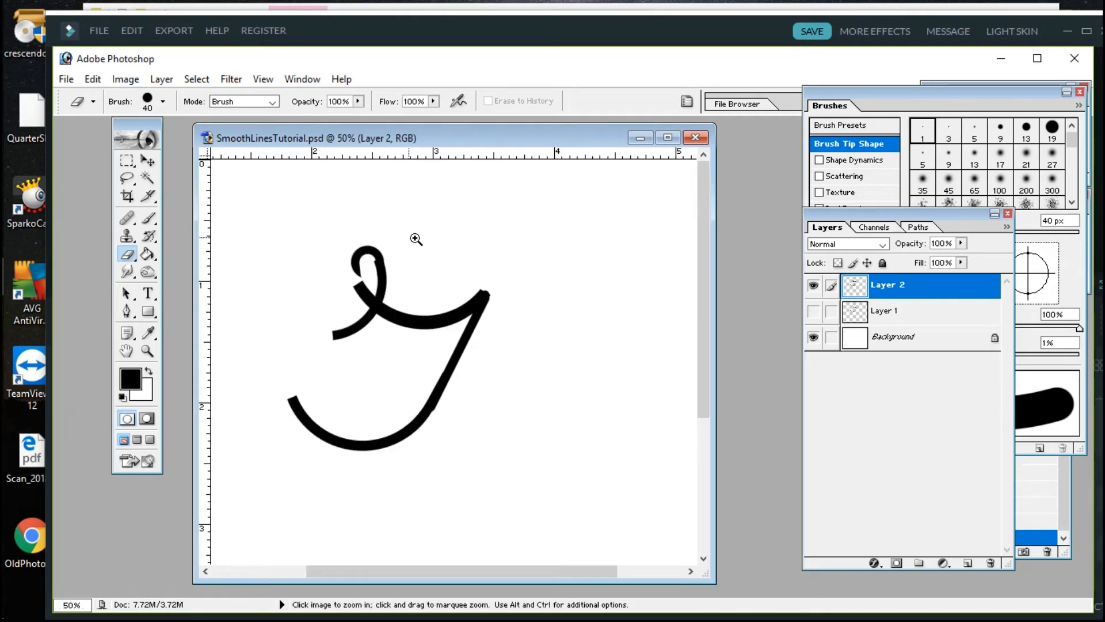
Trim the rounded bump off the tip of the upper corner on Layer 2 with a straight 40 px eraser stroke.
left_click_drag(436, 245, 554, 371)
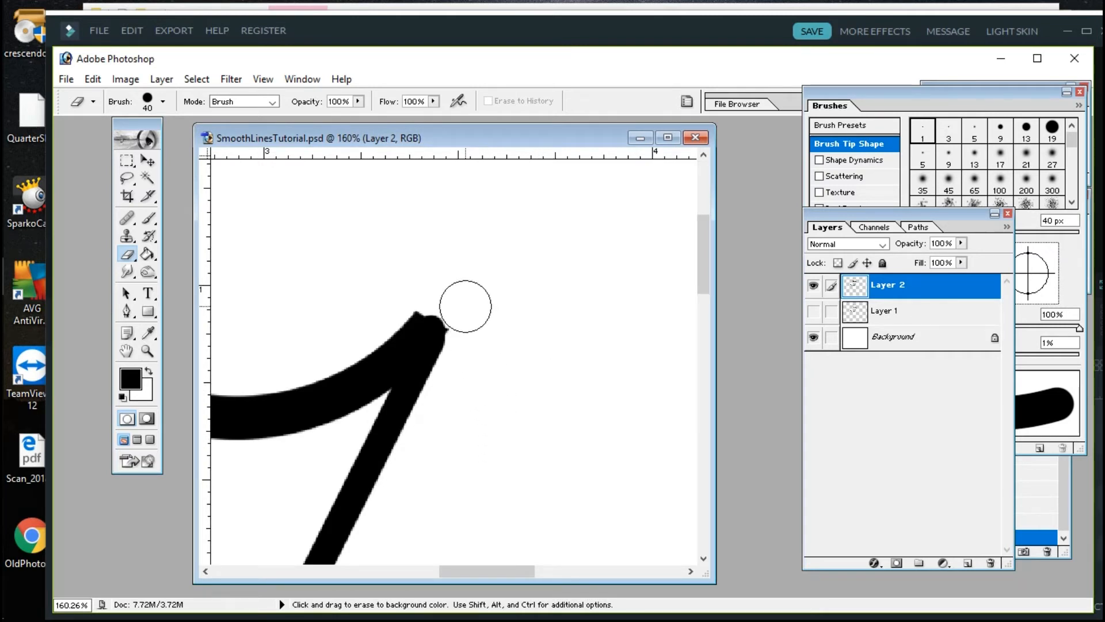
left_click(465, 320)
left_click(426, 287, "shift")
Erase the bump on the outer edge where the slanted line meets the lower curve, using the 40 px eraser.
key("space")
mouse_move(554, 375)
left_mouse_down()
mouse_move(589, 289)
mouse_move(576, 294)
left_mouse_up()
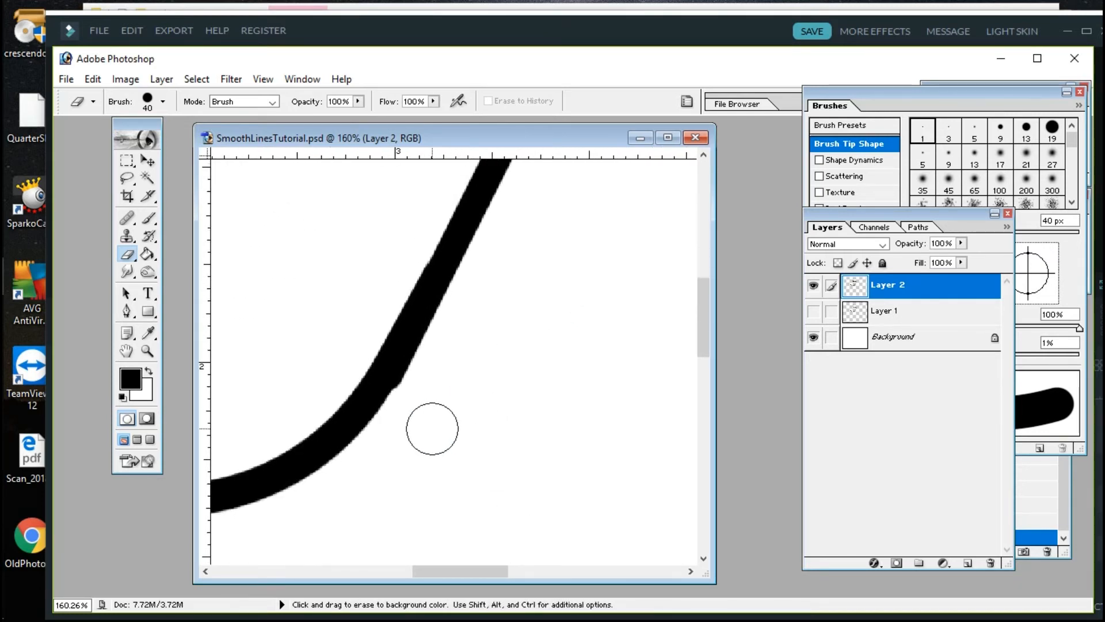
left_click(413, 405)
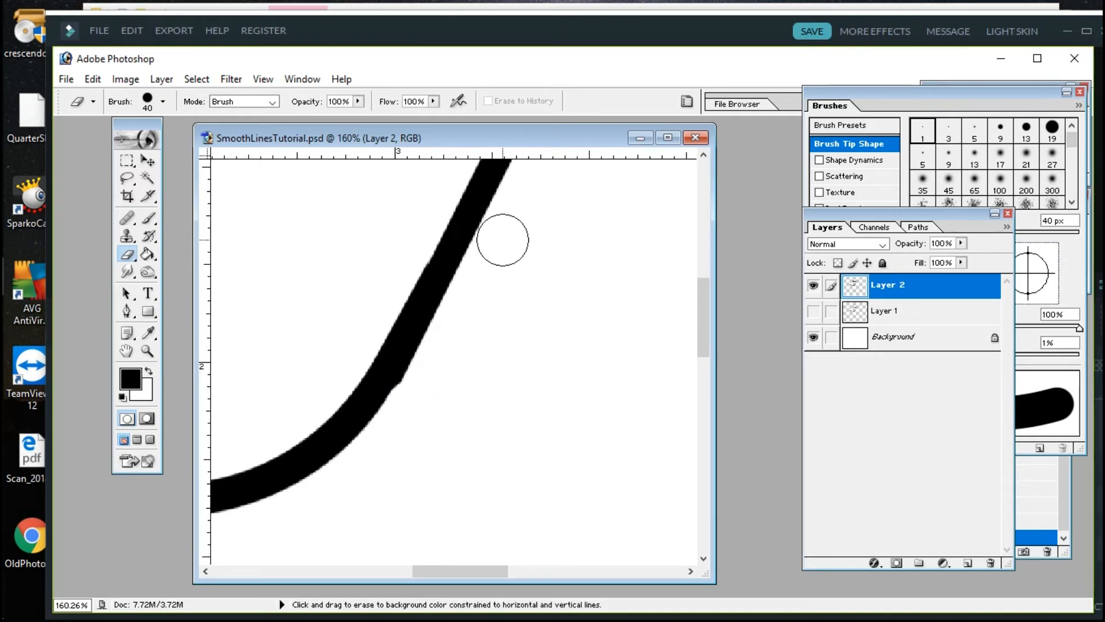
Clean the notch inside the small loop and trim the outer edge of its right side with straight 30 px eraser strokes.
mouse_move(525, 301)
left_mouse_down()
mouse_move(577, 426)
mouse_move(624, 305)
left_mouse_up()
left_click_drag(434, 319, 368, 500)
left_click_drag(346, 440, 404, 516)
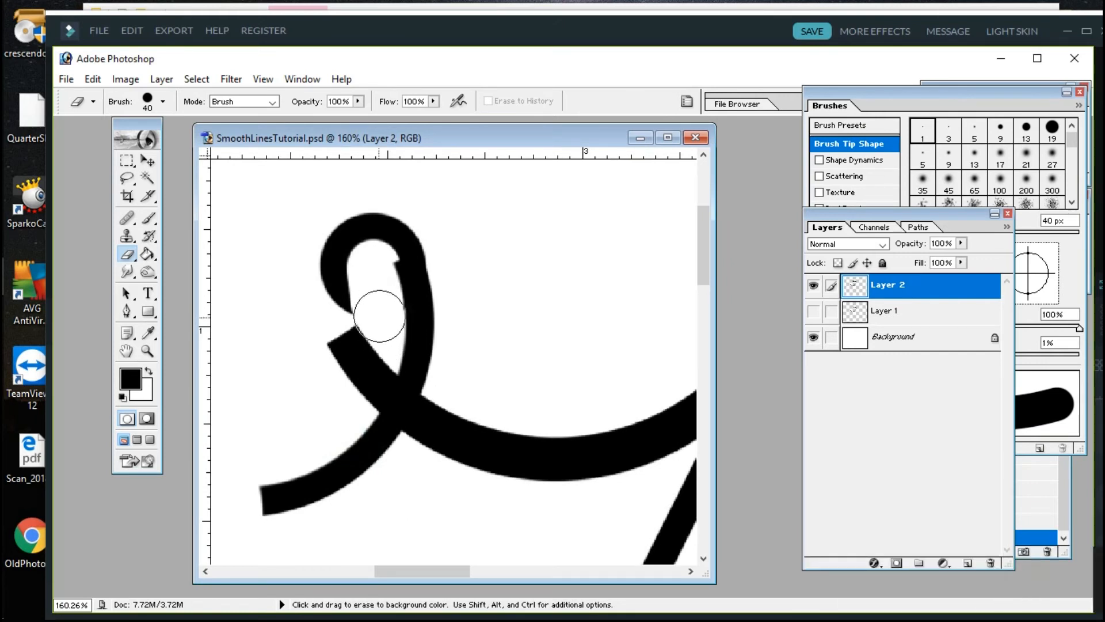
key("bracketleft")
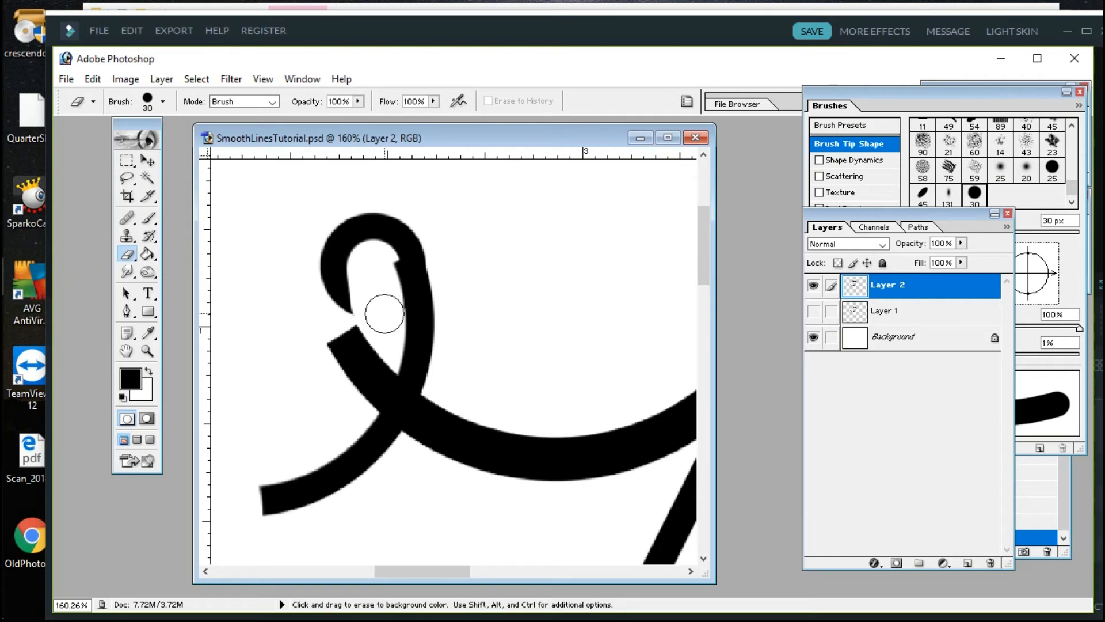
left_click_drag(384, 313, 382, 268)
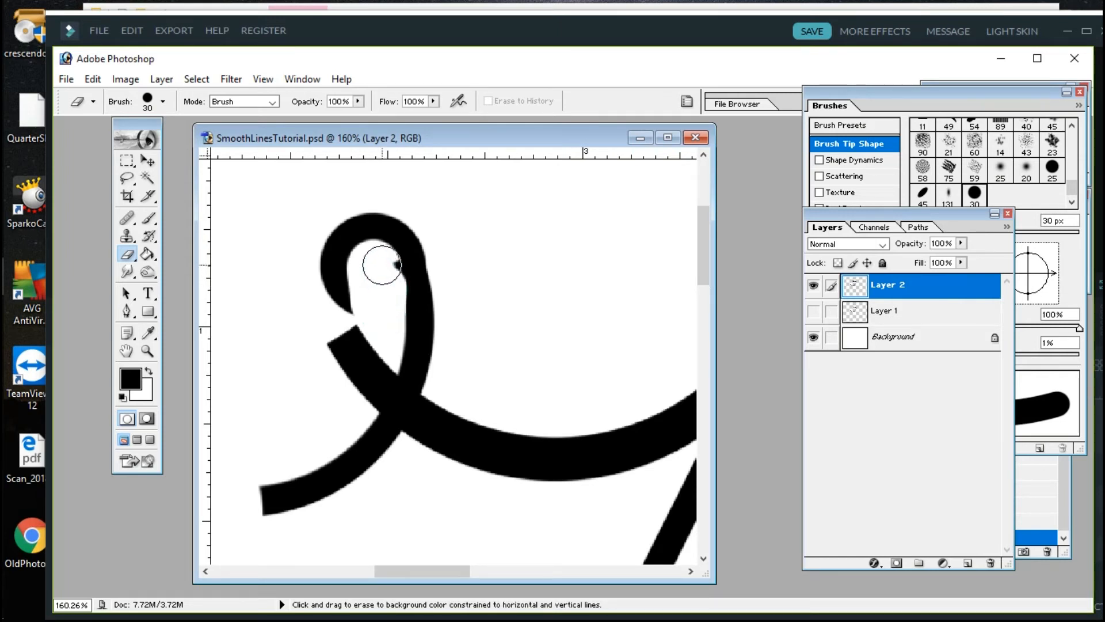
left_click_drag(381, 265, 381, 285)
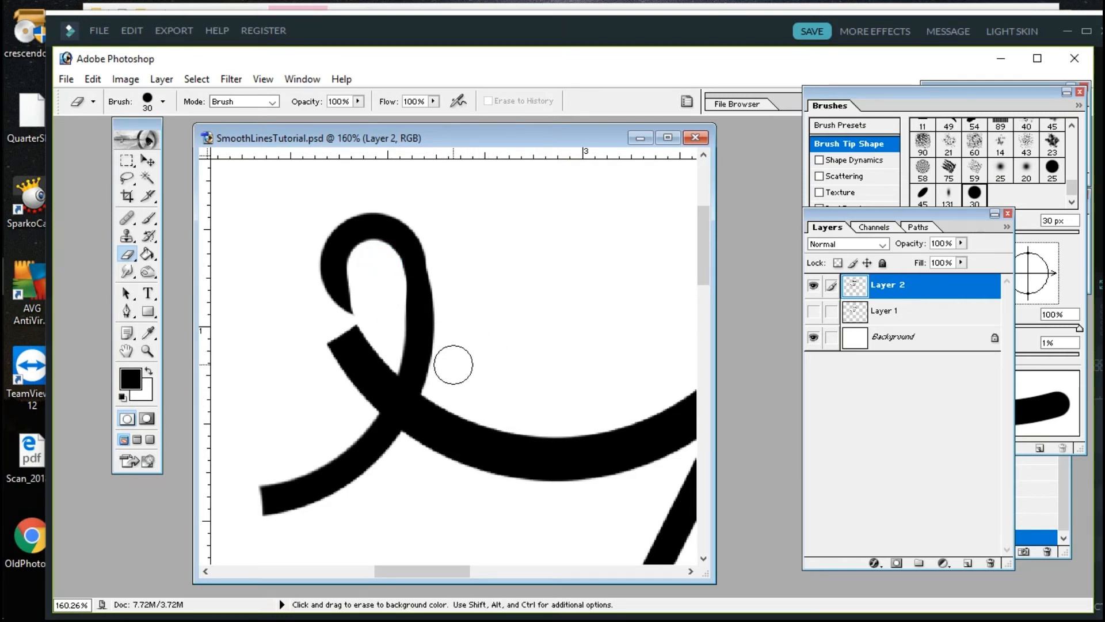
key("shift")
left_click(454, 306, "shift")
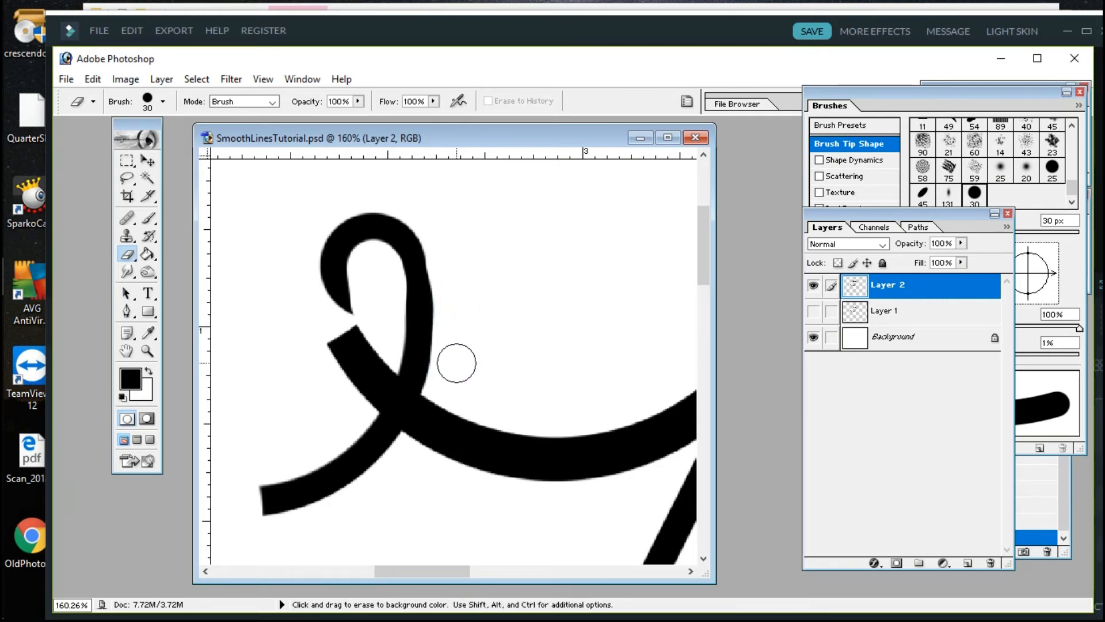
Fill out the right side of the small loop with straight strokes of a 20 px black brush.
key("b")
key("bracketleft")
key("bracketleft")
key("bracketleft")
key("bracketleft")
key("bracketleft")
key("bracketleft")
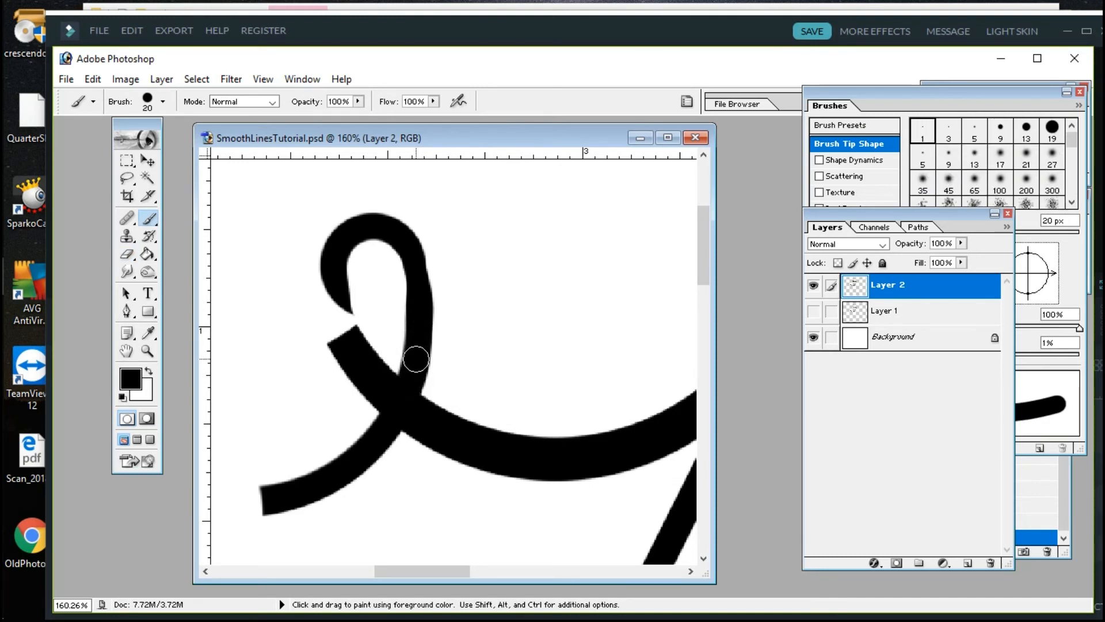
key("shift")
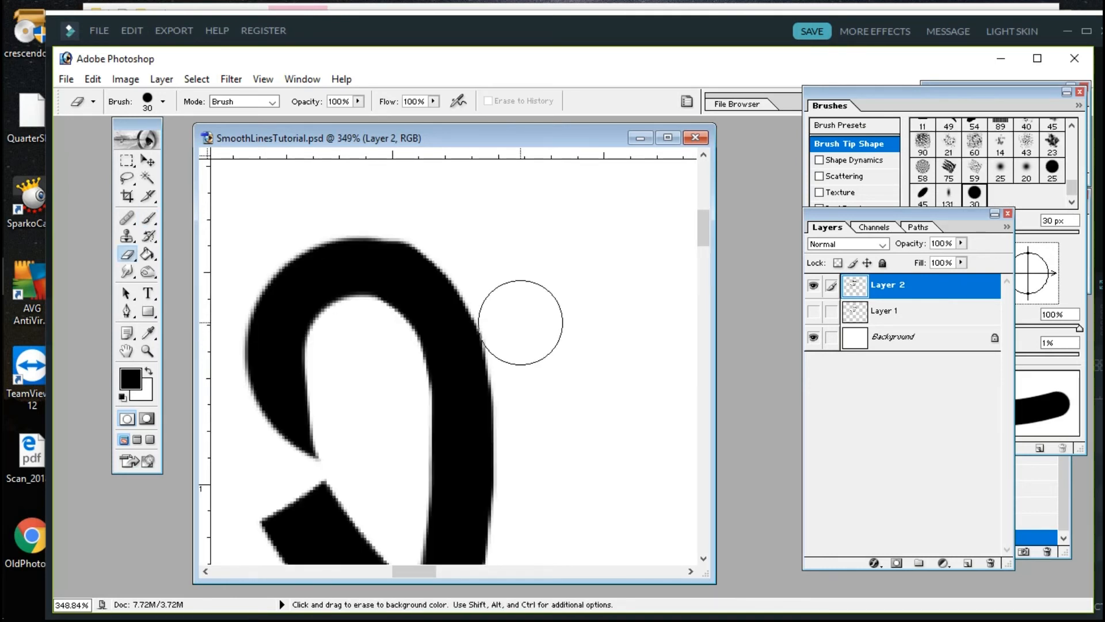
Shave the small loop's outer upper-right edge with connected straight strokes of the 30 px eraser.
left_click(531, 350)
left_click(508, 284, "shift")
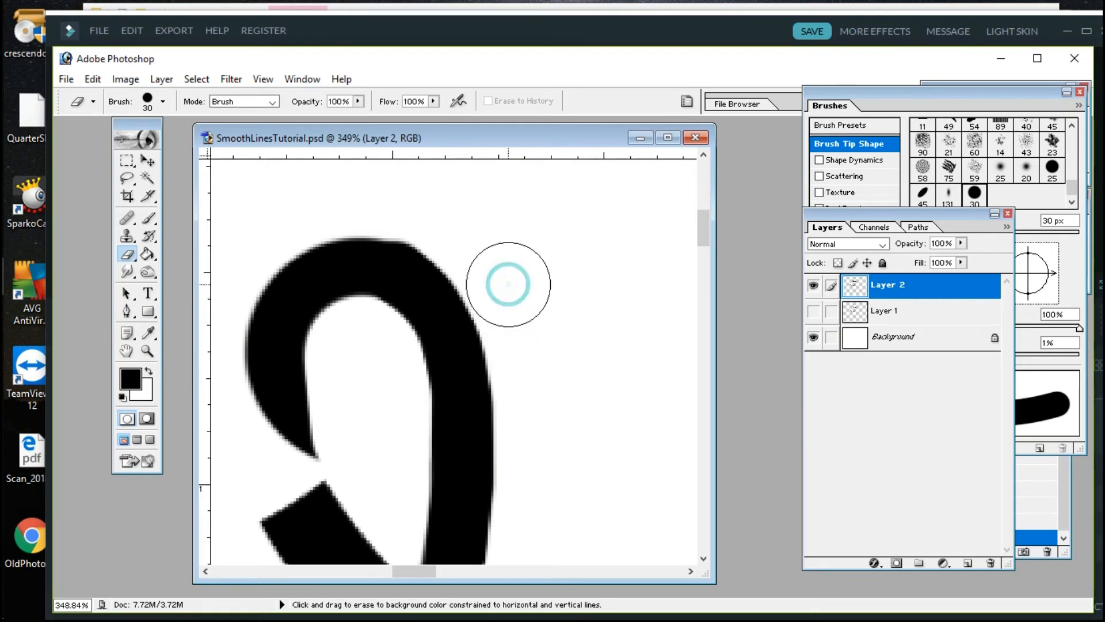
left_click(448, 212, "shift")
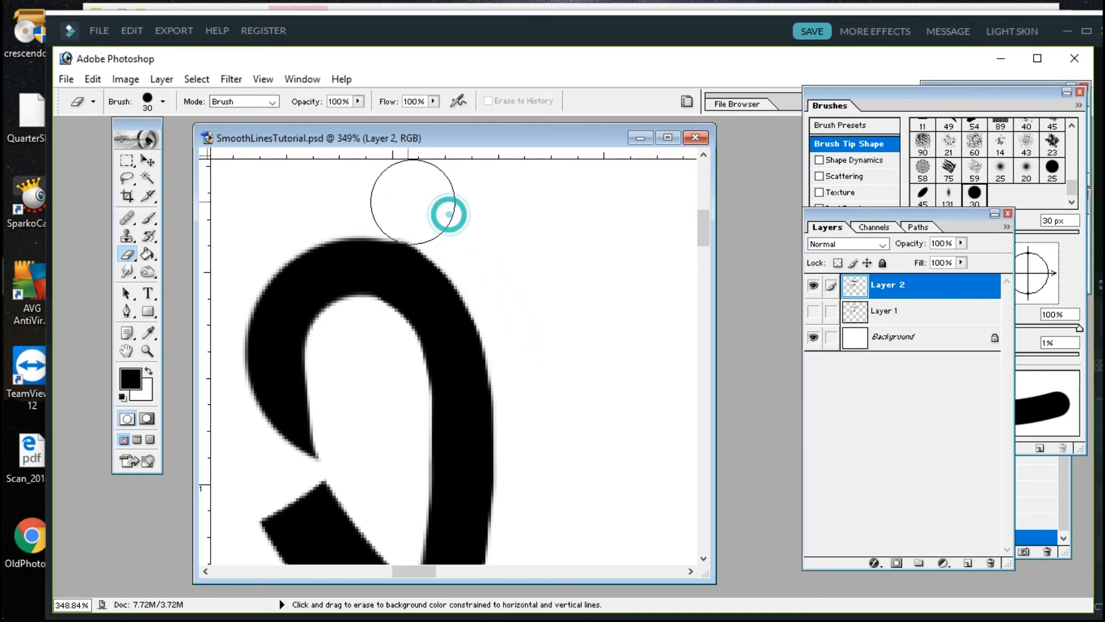
left_click(383, 192, "shift")
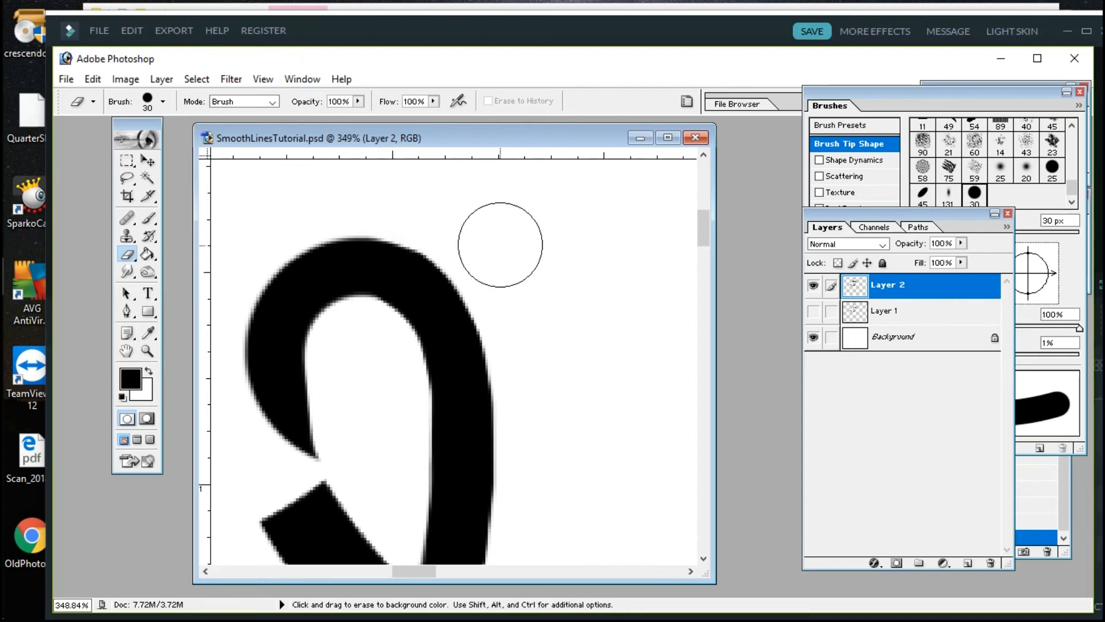
Trim the remaining bump on the outer edge near the loop's top with a straight 30 px eraser stroke.
left_click(570, 380, "ctrl+alt")
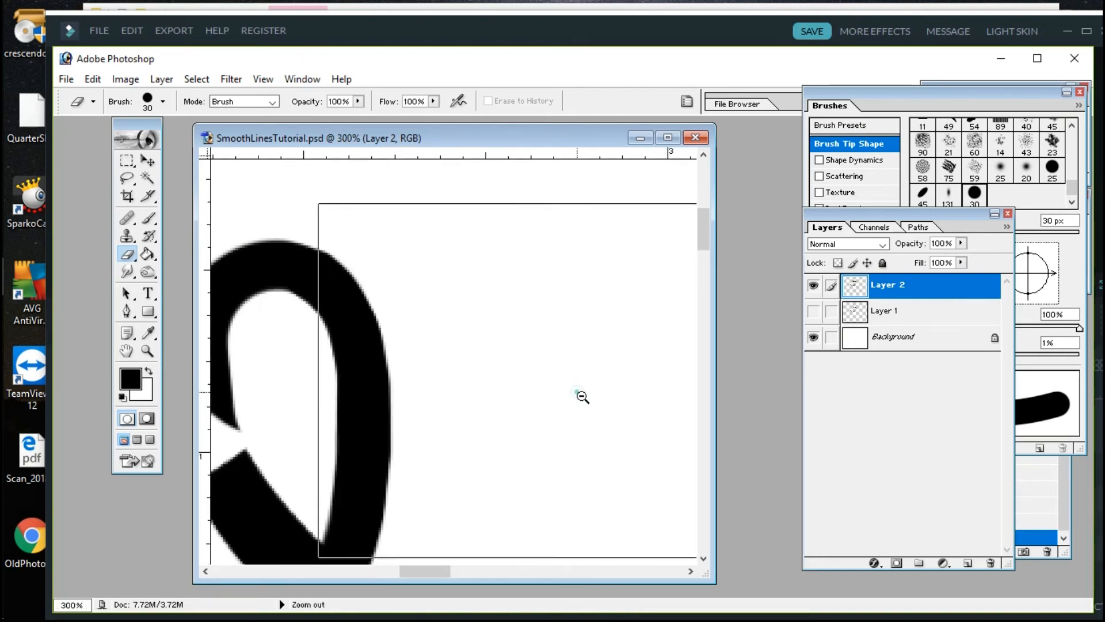
left_click(575, 391, "ctrl+alt")
left_click_drag(255, 232, 395, 345)
left_click_drag(426, 288, 725, 319)
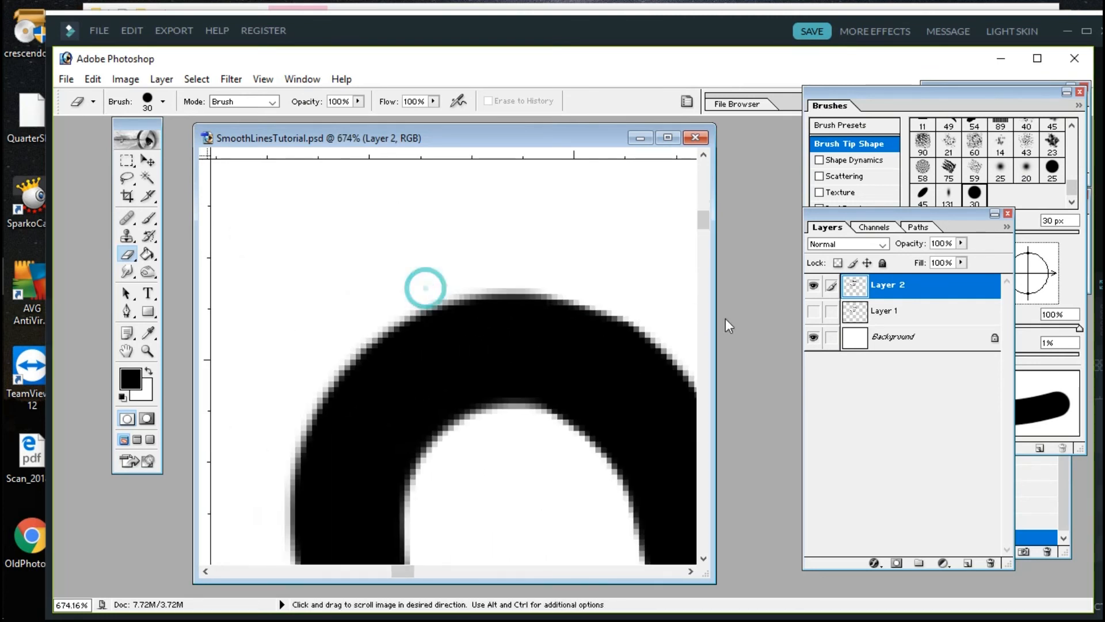
left_click_drag(616, 352, 501, 355)
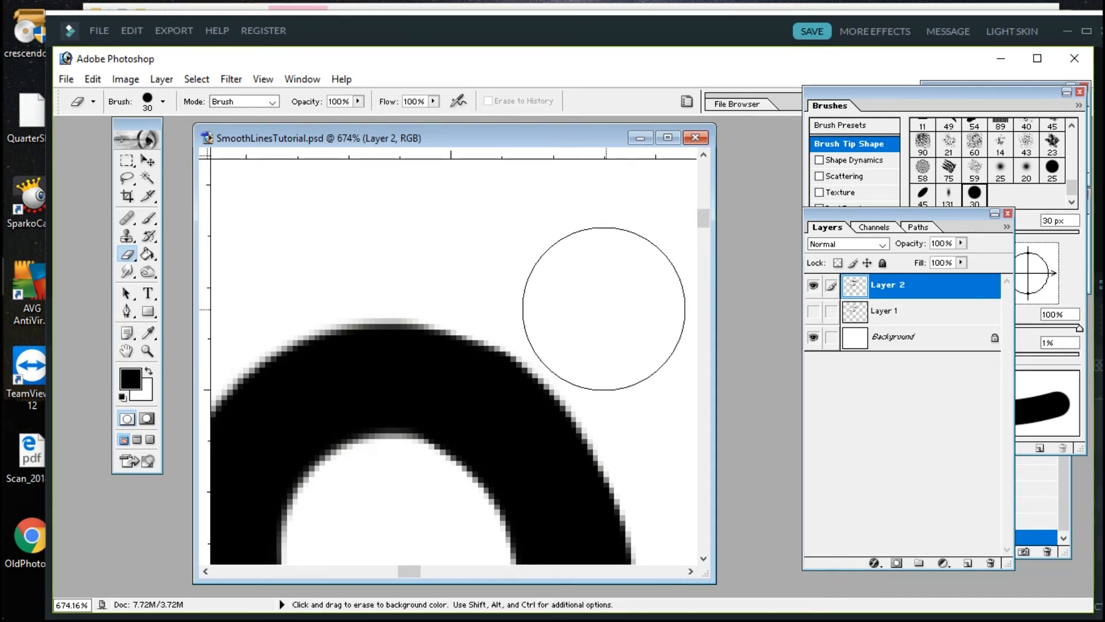
left_click(608, 320)
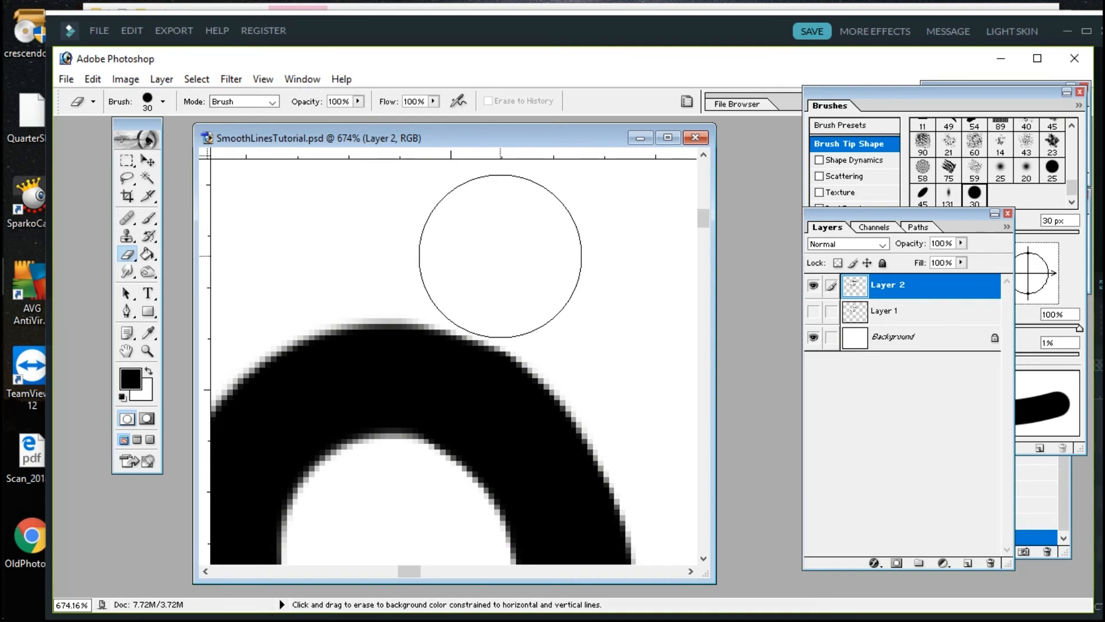
left_click(497, 244, "alt")
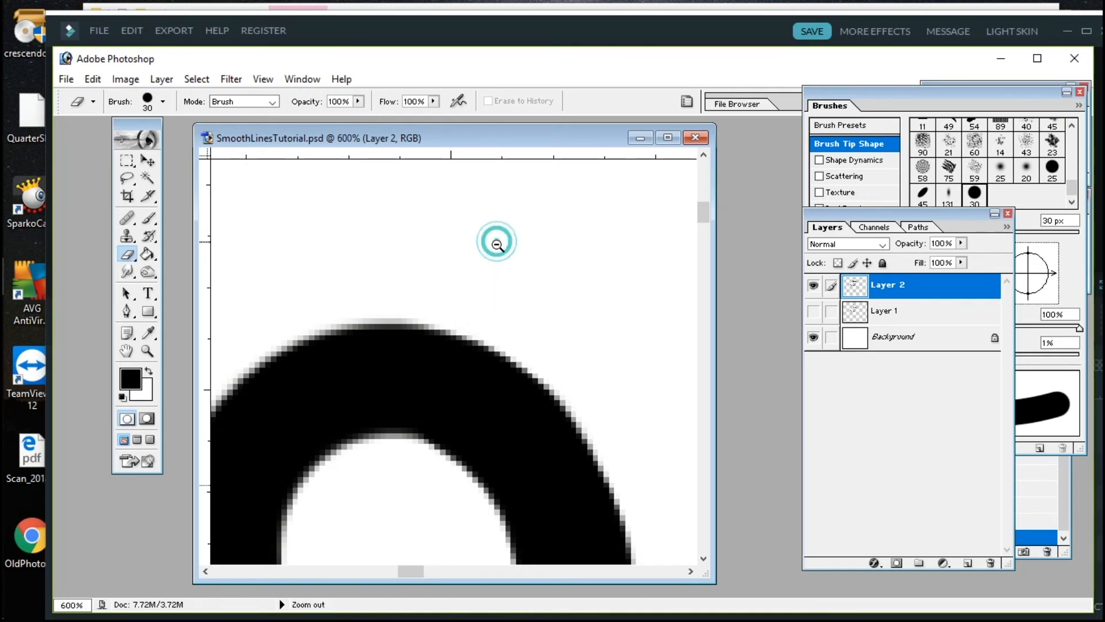
Smooth the inner left edge of the small loop with straight strokes of a 40 px eraser.
left_click(489, 269, "alt")
left_click(483, 418, "alt")
left_click(475, 432, "alt")
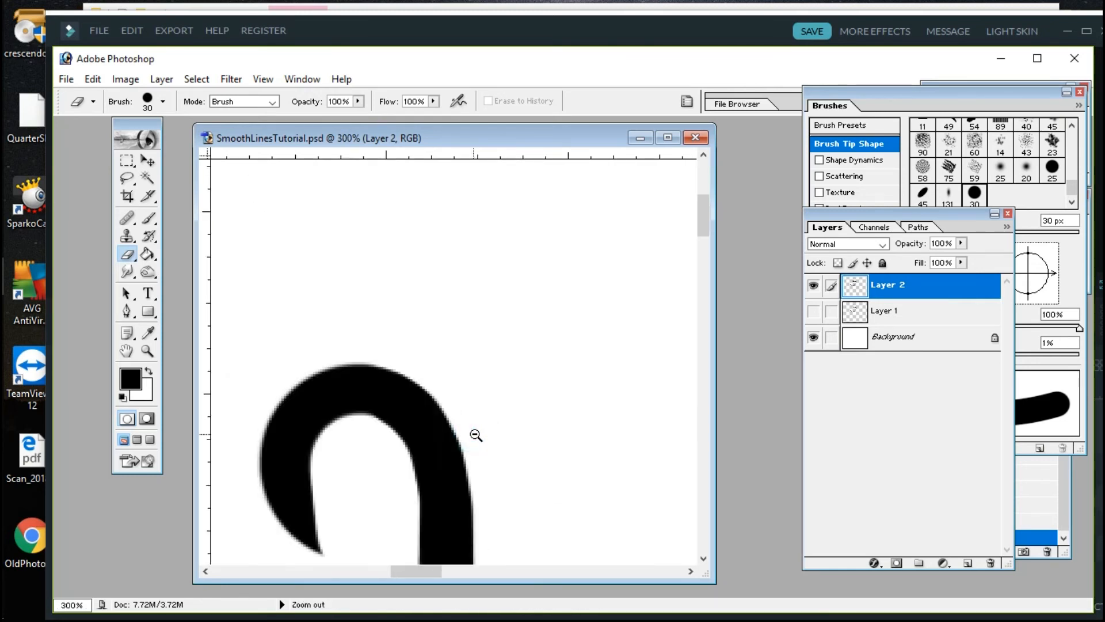
left_click(476, 435, "alt")
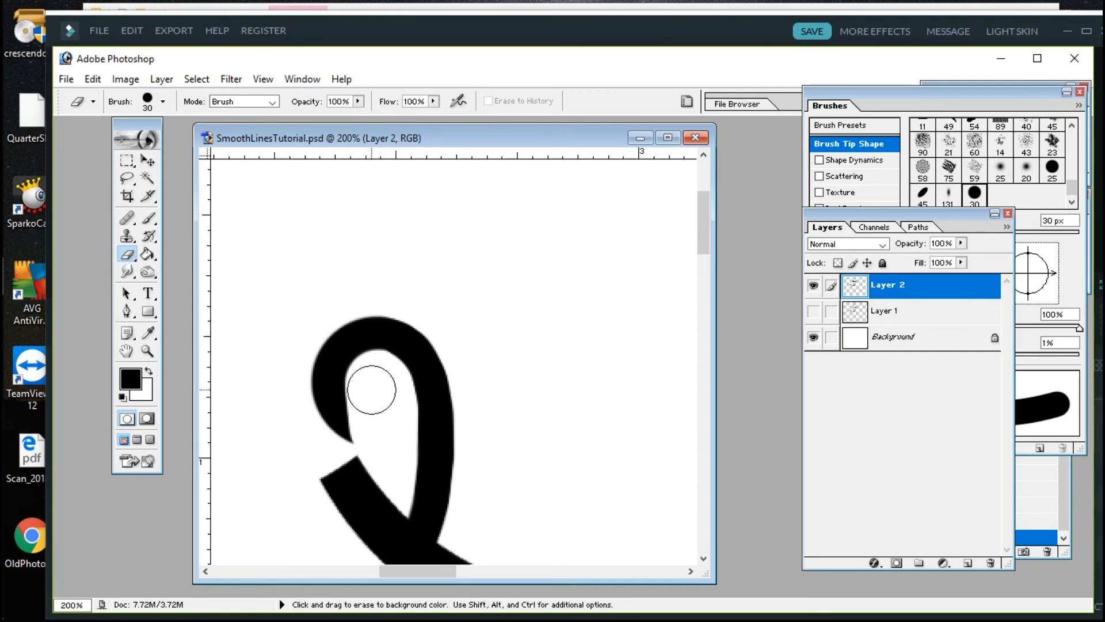
key("bracketright")
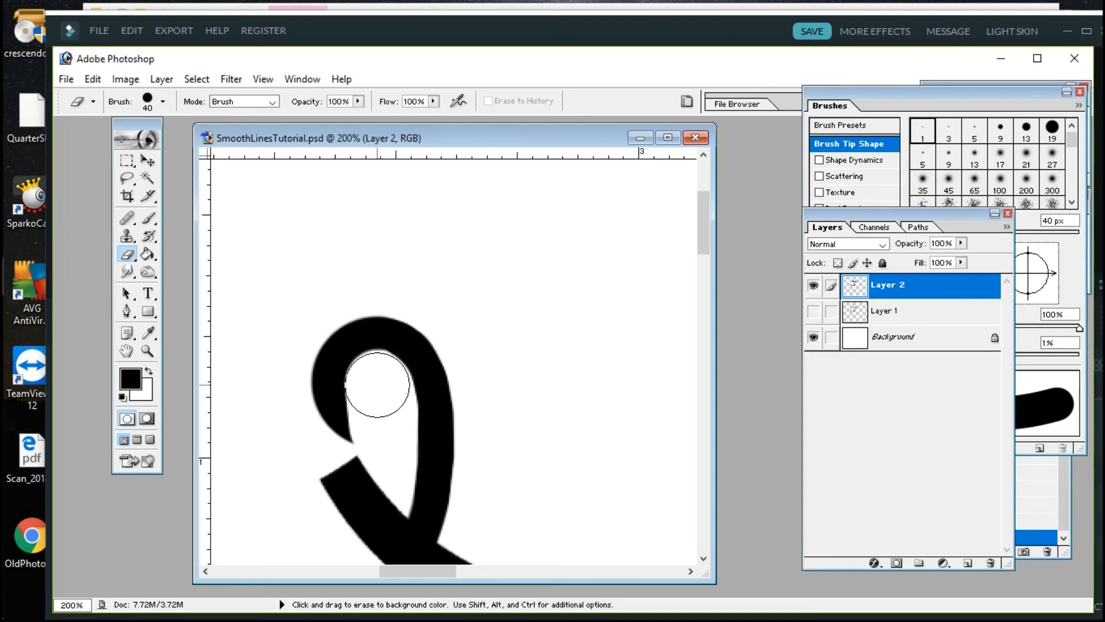
key("shift")
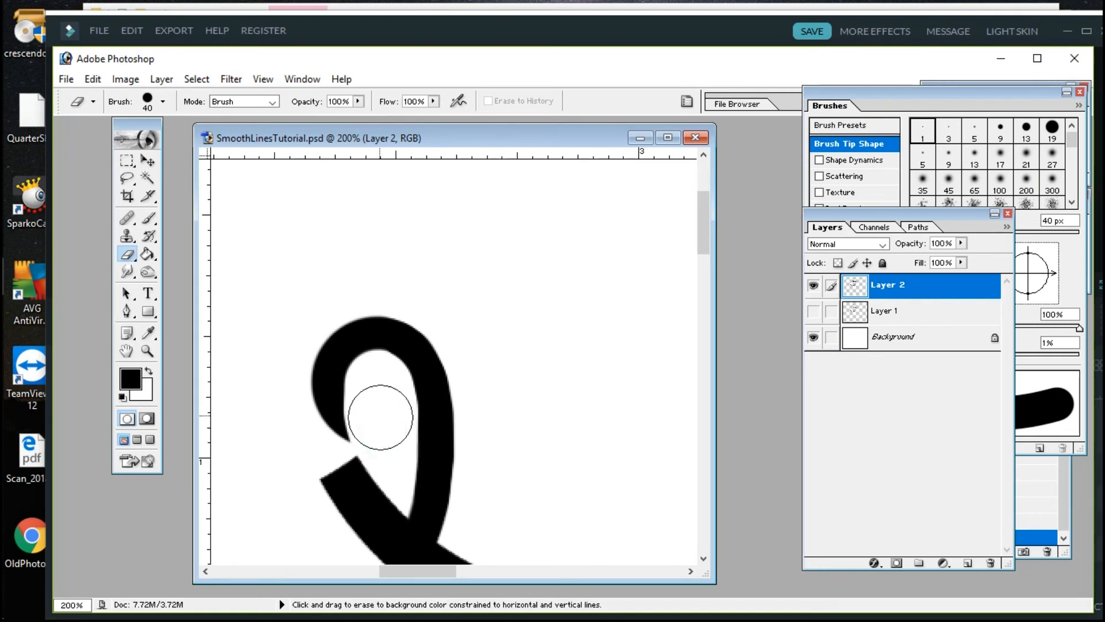
left_click(375, 397, "shift")
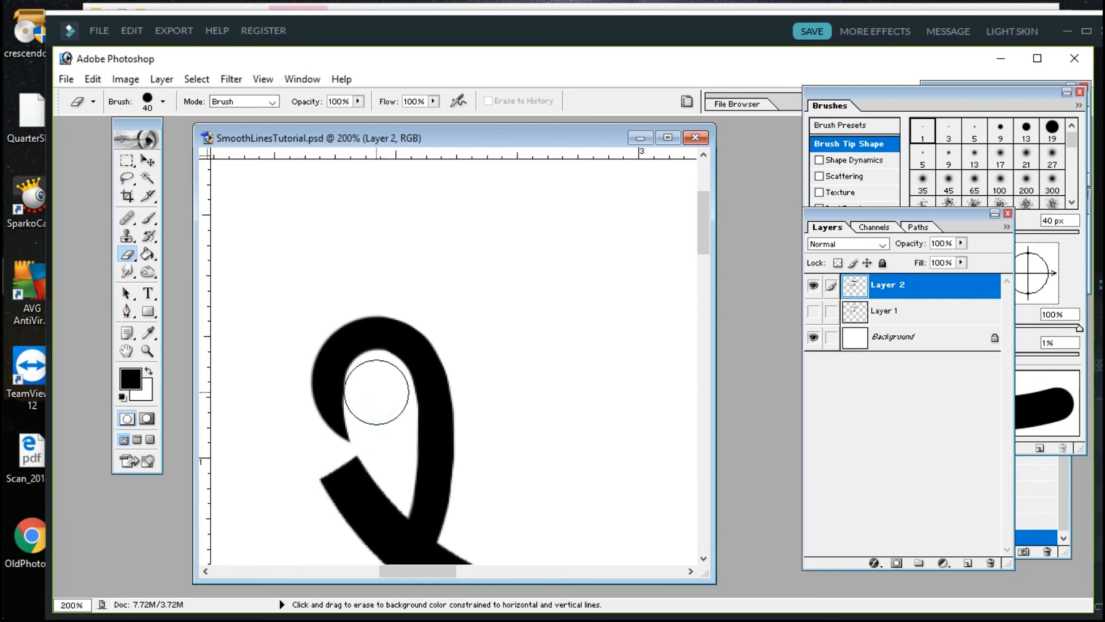
Smooth the inside top of the small loop with a short straight stroke of the 40 px eraser.
left_click(375, 389)
left_click(376, 383, "shift")
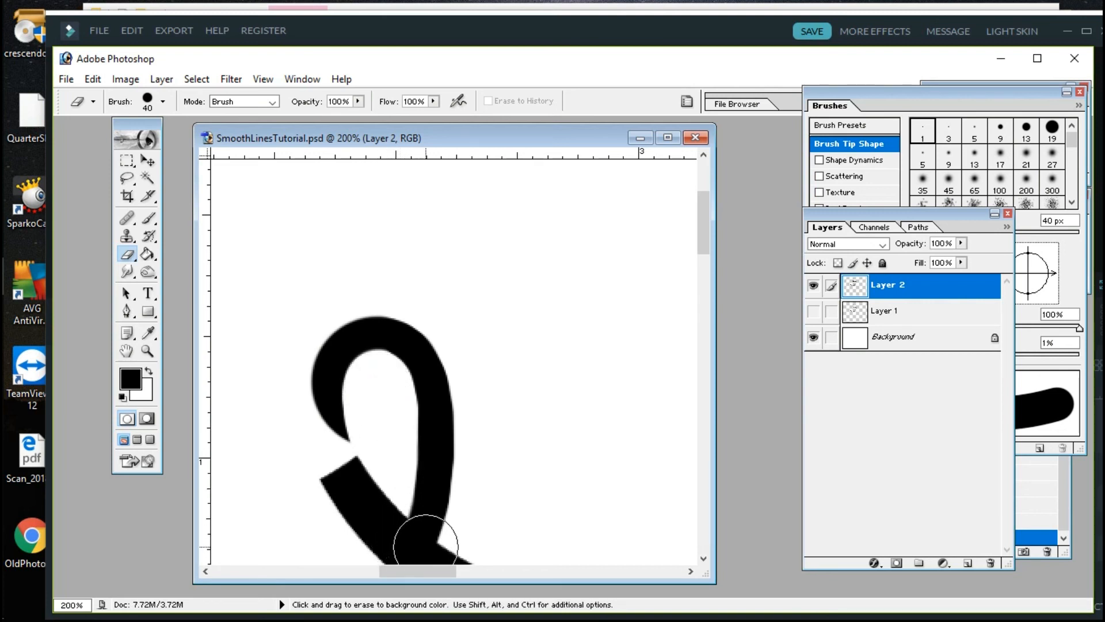
Close the gap on the small loop's left side with connected straight black brush strokes, using a 25 px brush to fill out the edge.
key("b")
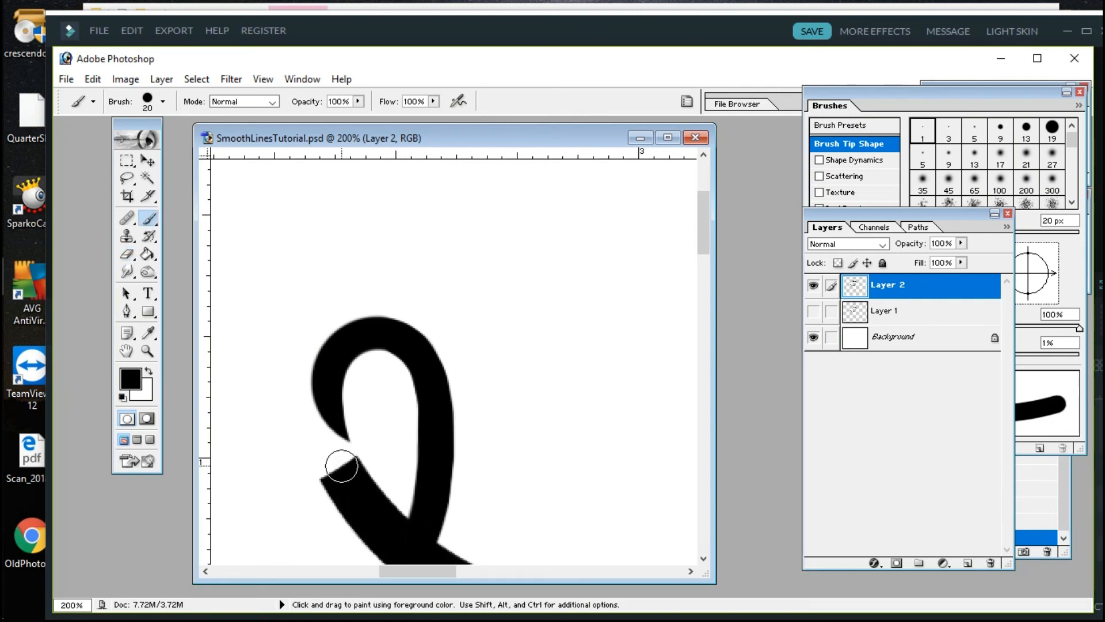
left_click(344, 466)
left_click(334, 448, "shift")
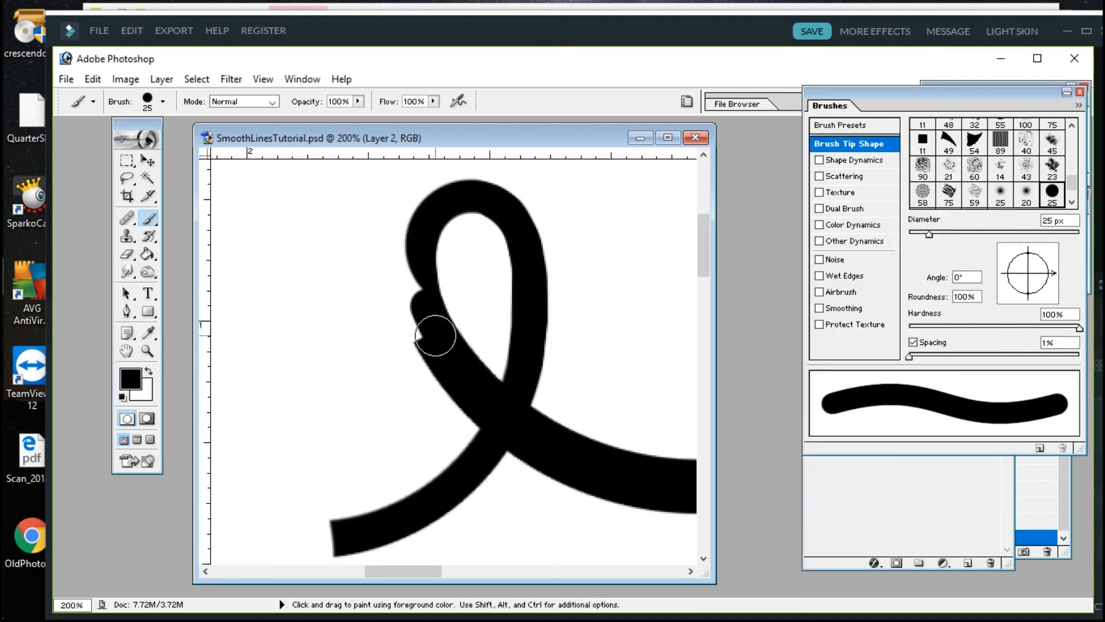
left_click(417, 238, "shift")
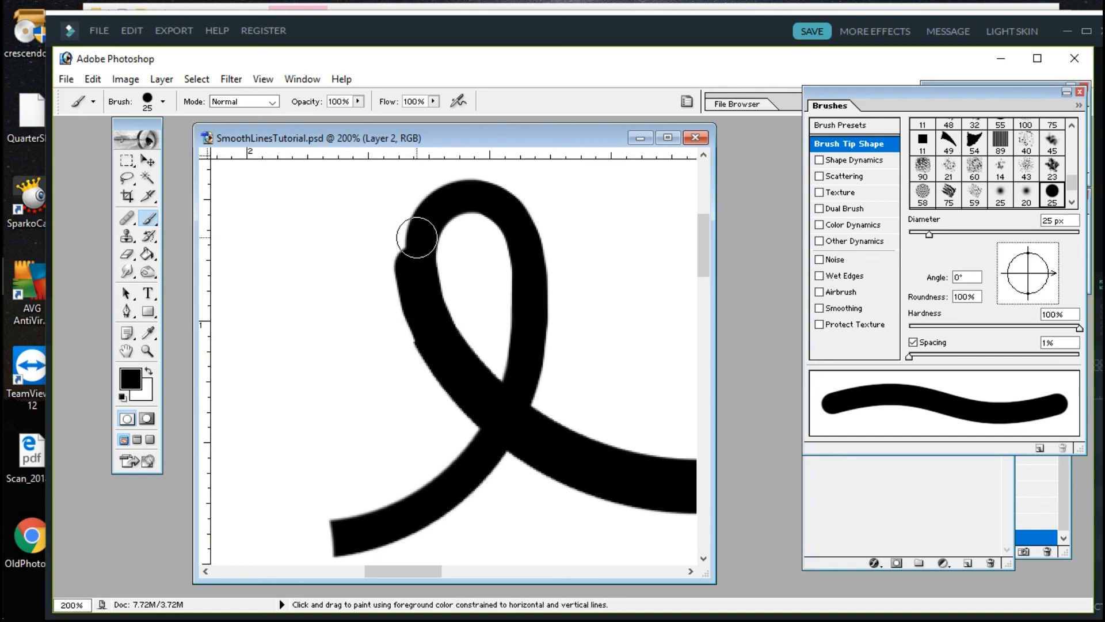
Shave the small loop's outer left edge and upper-left bump smooth with connected straight strokes of the 30 px eraser.
key("e")
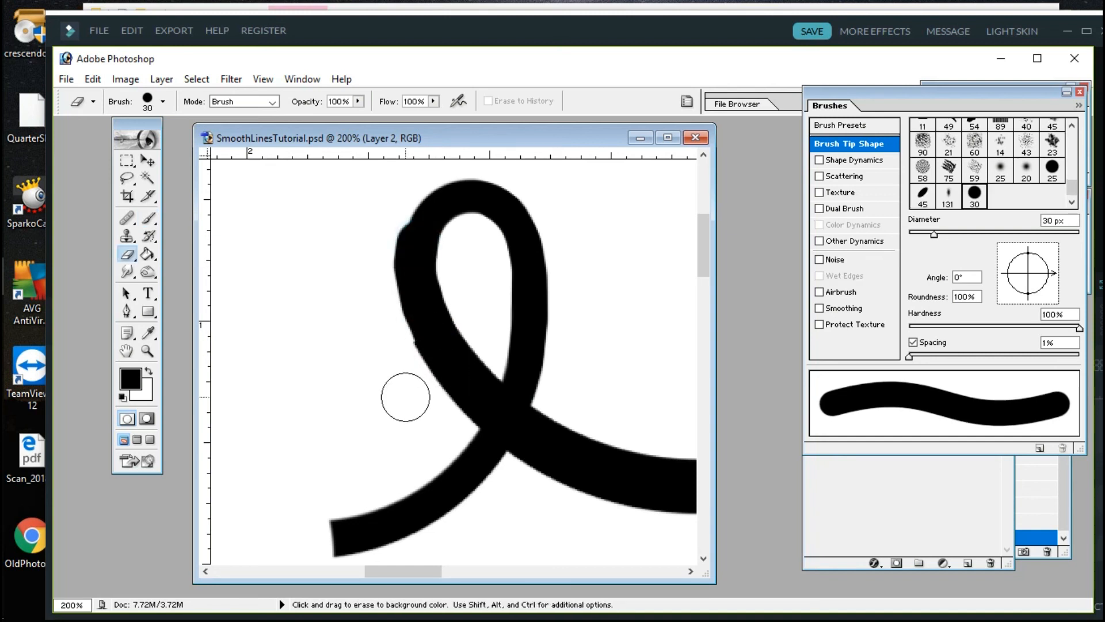
left_click(383, 327, "shift")
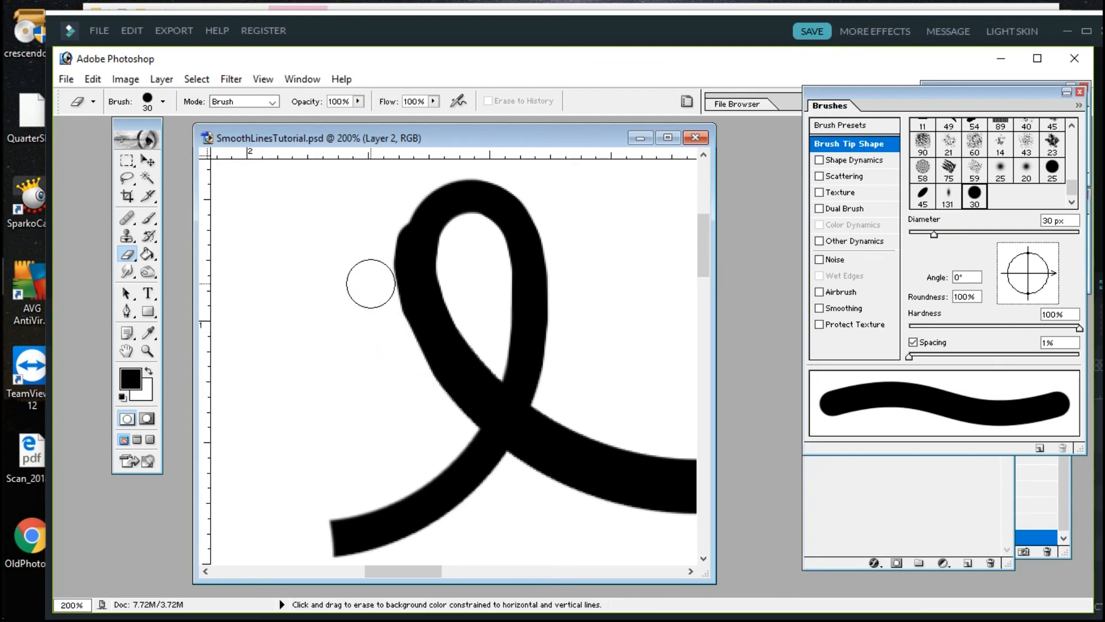
left_click(371, 283, "shift")
left_click(375, 237, "shift")
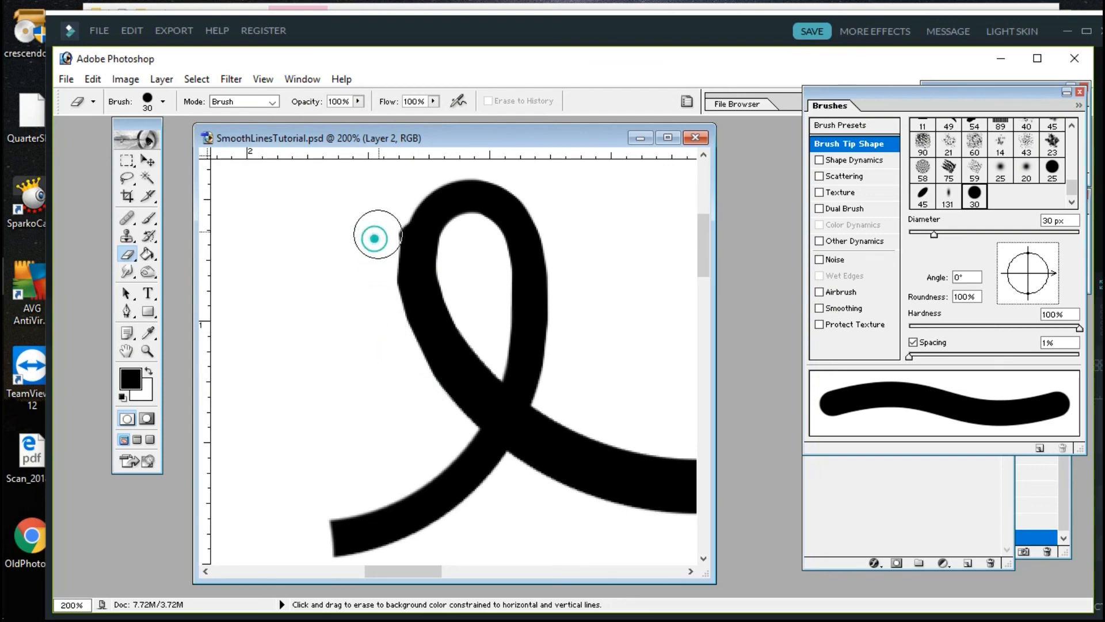
left_click(382, 209, "shift")
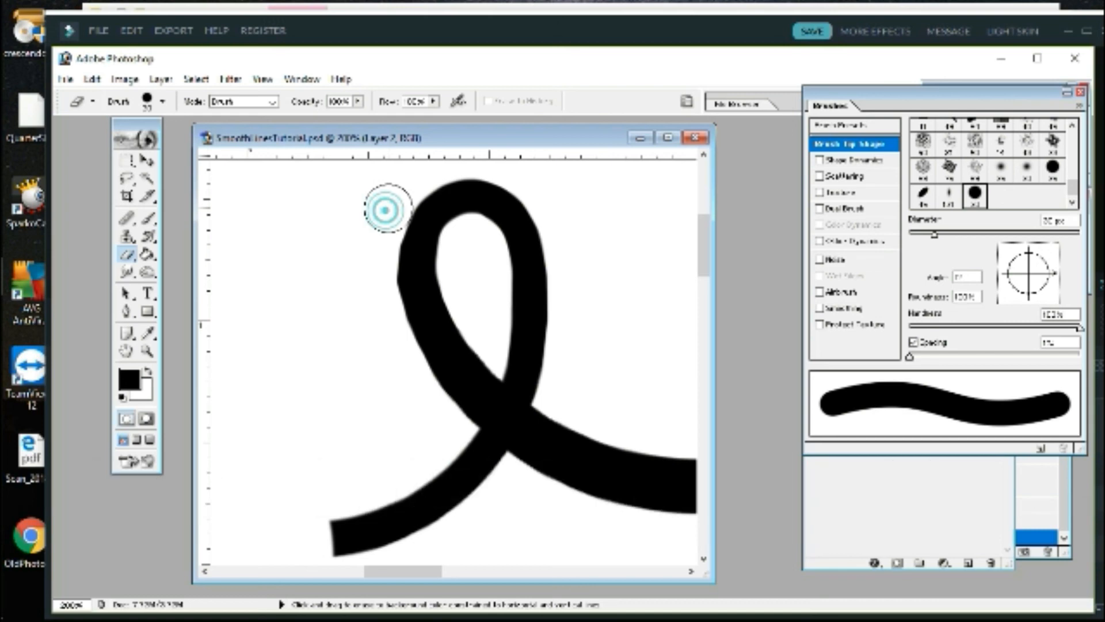
Zoom out to 50% to check the whole redrawn line.
left_click(407, 385, "alt")
left_click(407, 387, "alt")
left_click(426, 408, "alt")
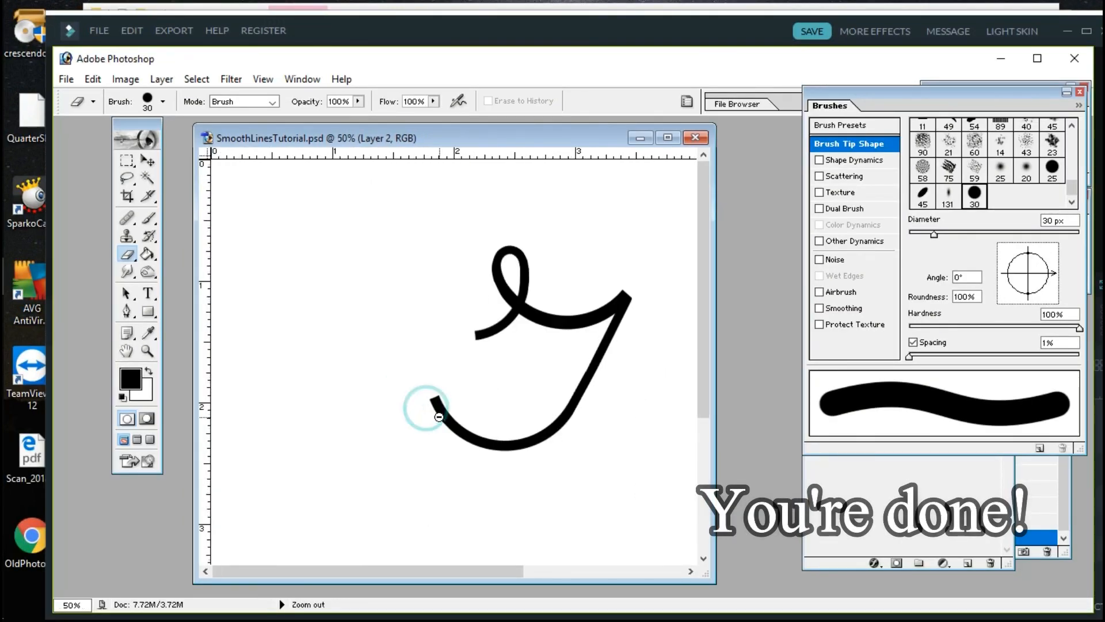